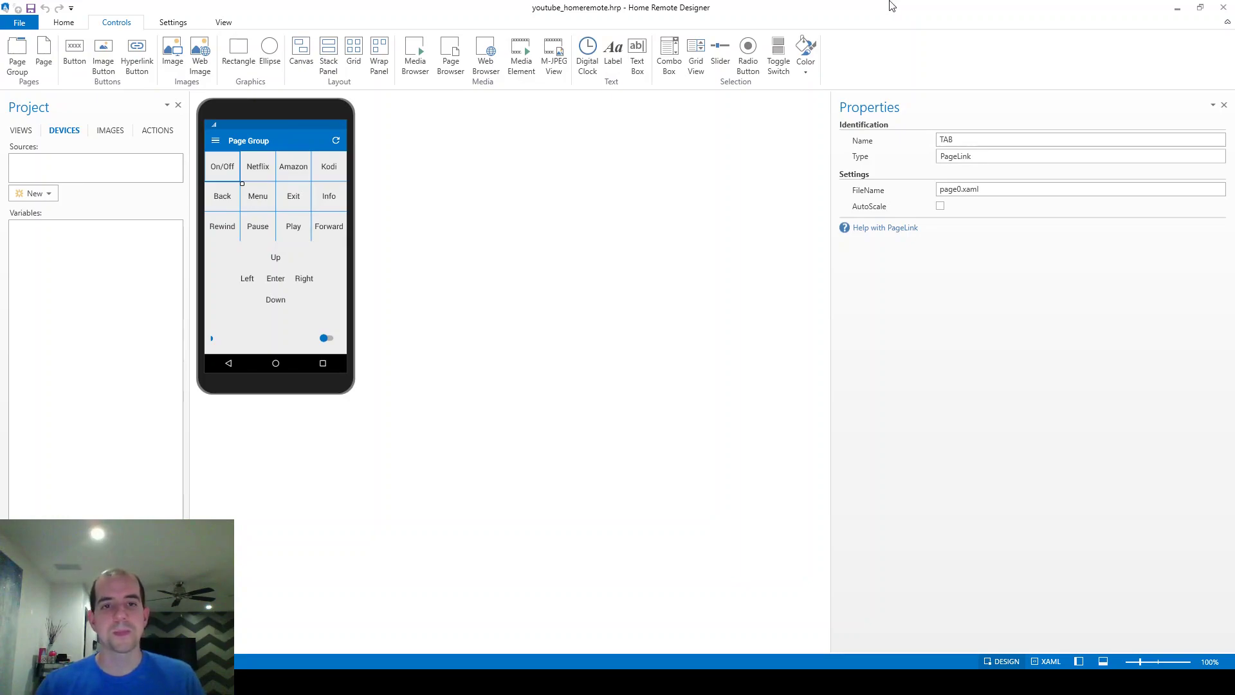
Add a Global Caché device with host name 10.0.0.25 to the project's sources.
left_click(26, 196)
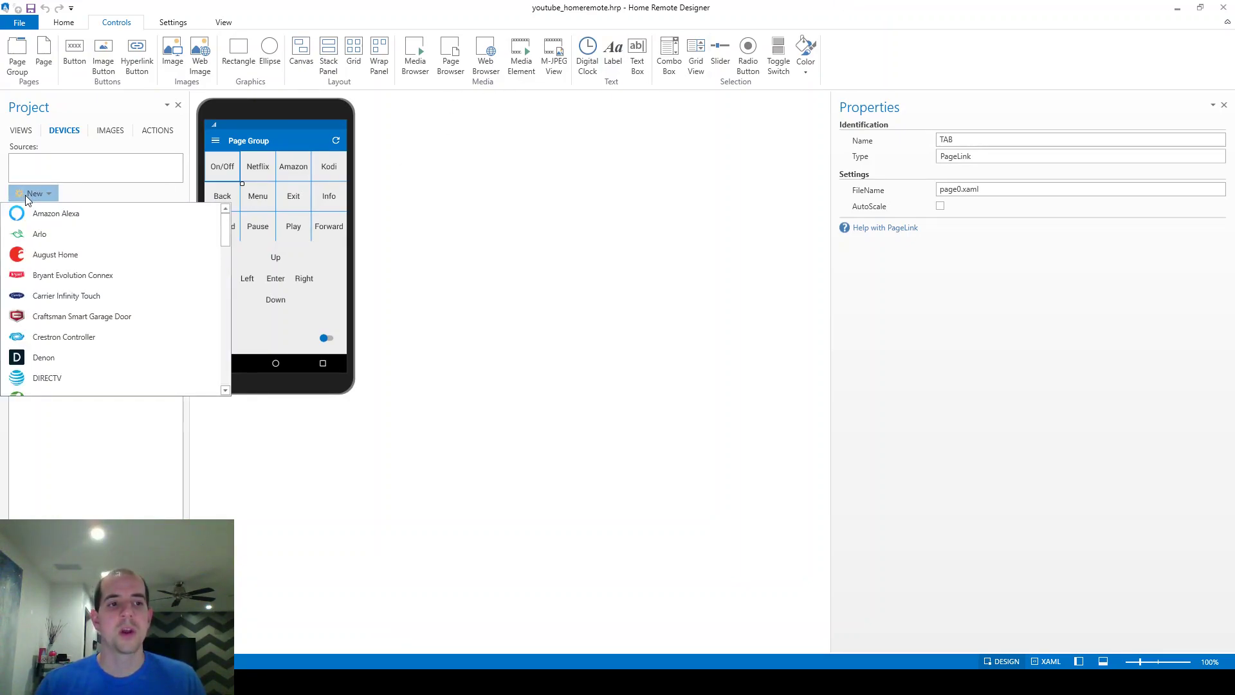
scroll(222, 242, "down", 1)
mouse_move(222, 241)
left_mouse_down()
mouse_move(232, 331)
mouse_move(237, 251)
left_mouse_up()
left_click(87, 296)
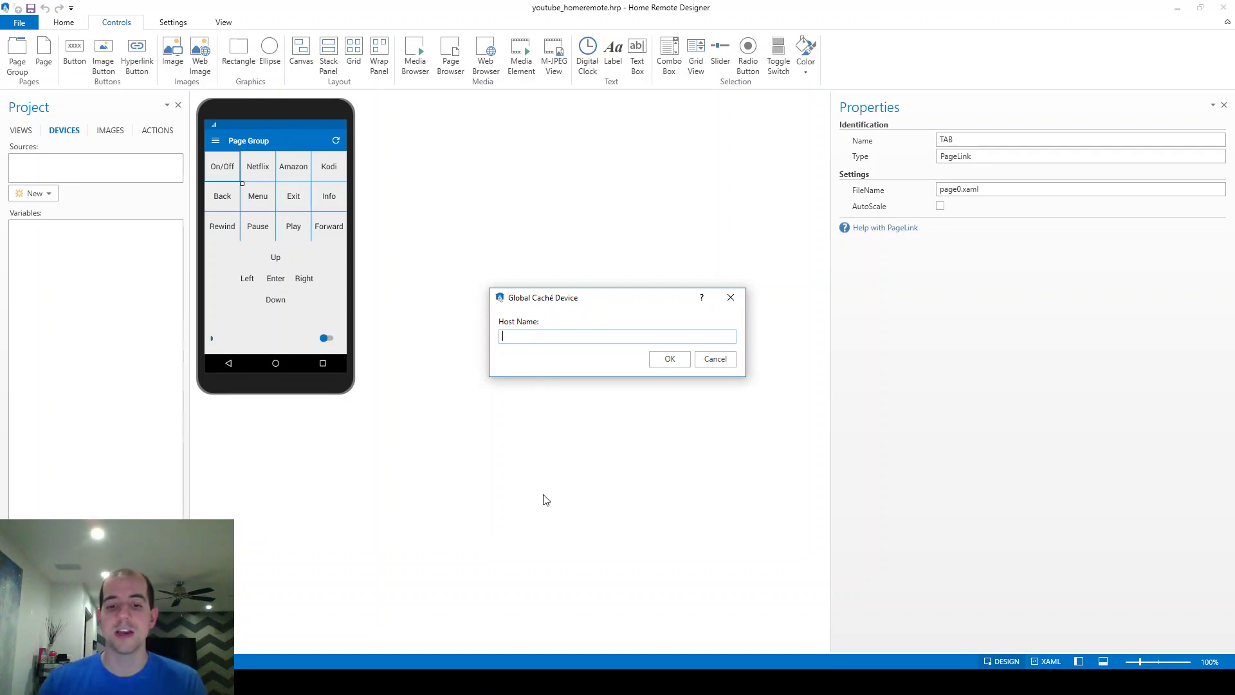
type("10.0.0.")
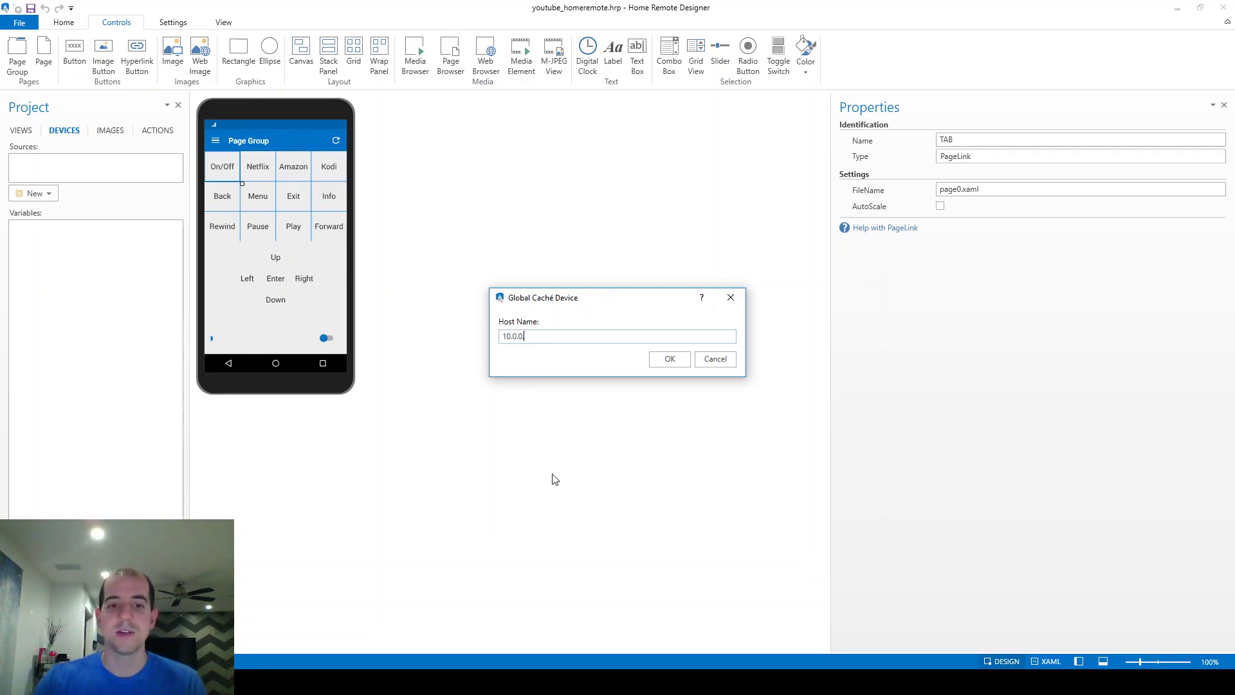
type("25")
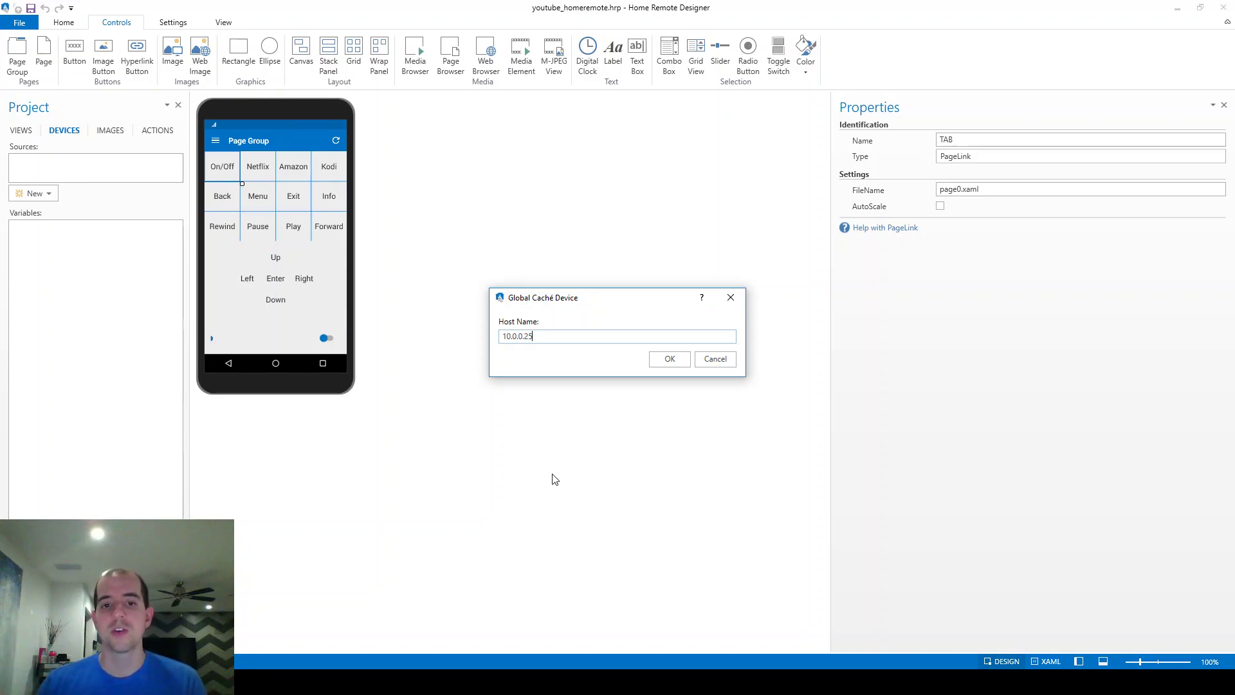
left_click(680, 364)
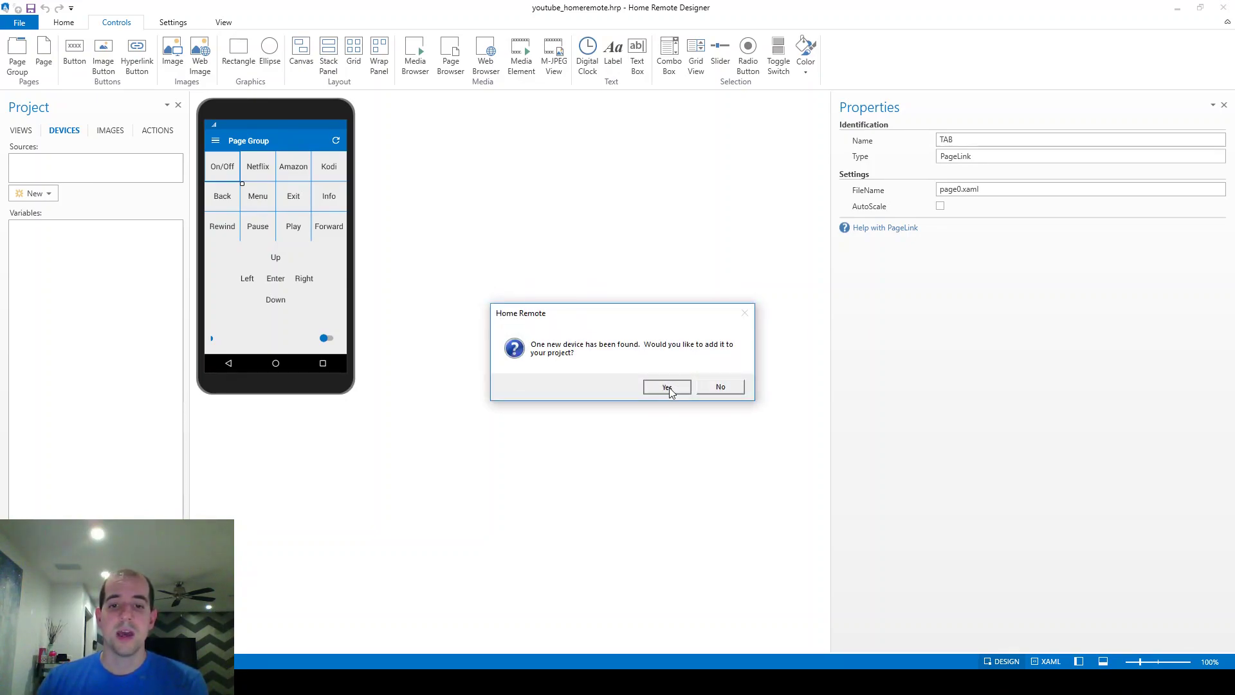
left_click(668, 388)
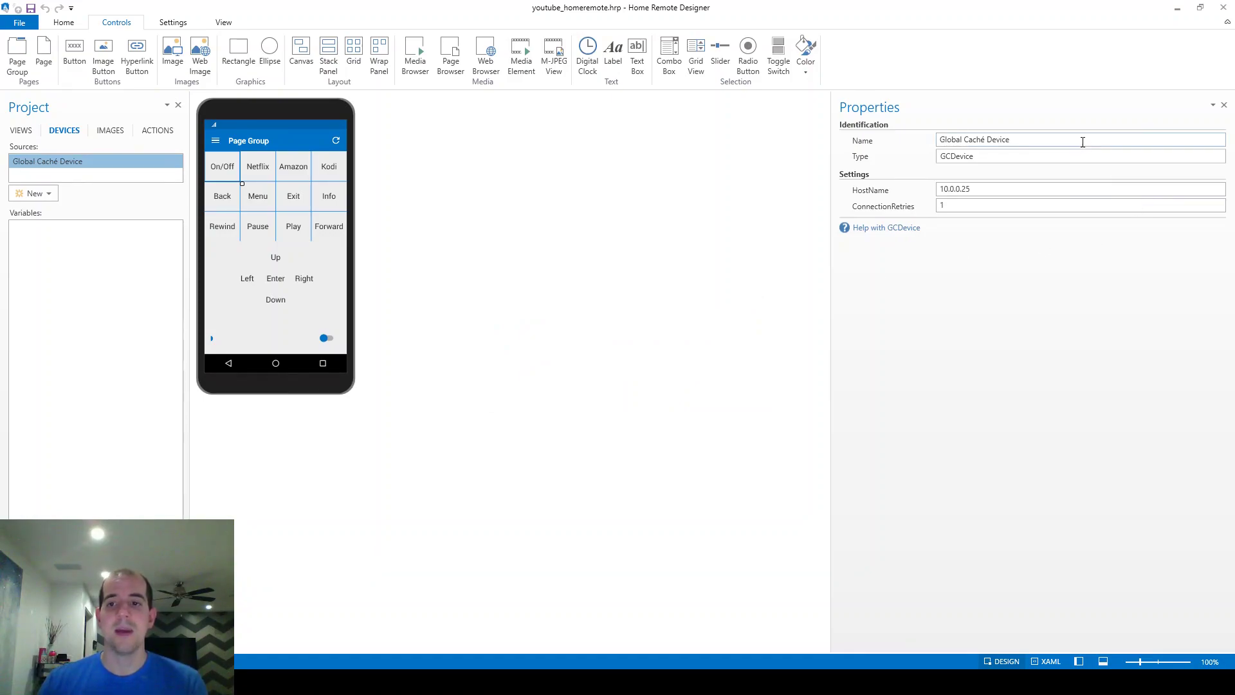
Rename the new device to 'Vizio TV'.
left_click_drag(1084, 139, 696, 125)
type("Vizio")
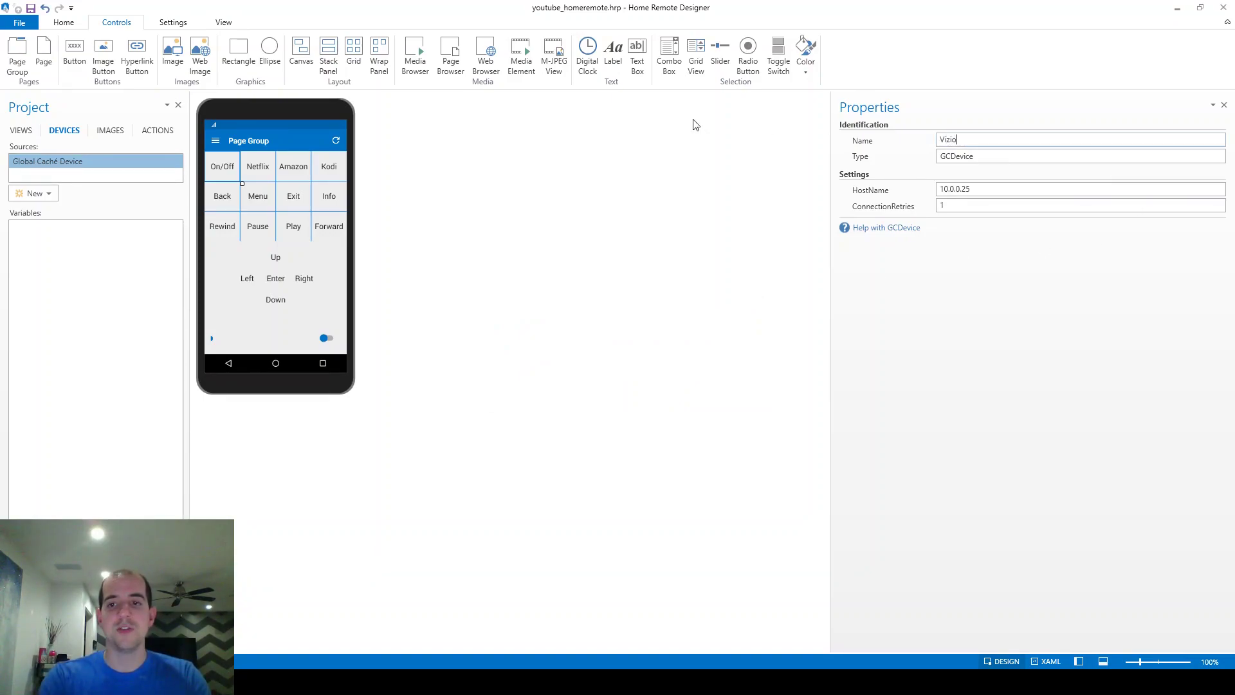
type(" TV")
key("Return")
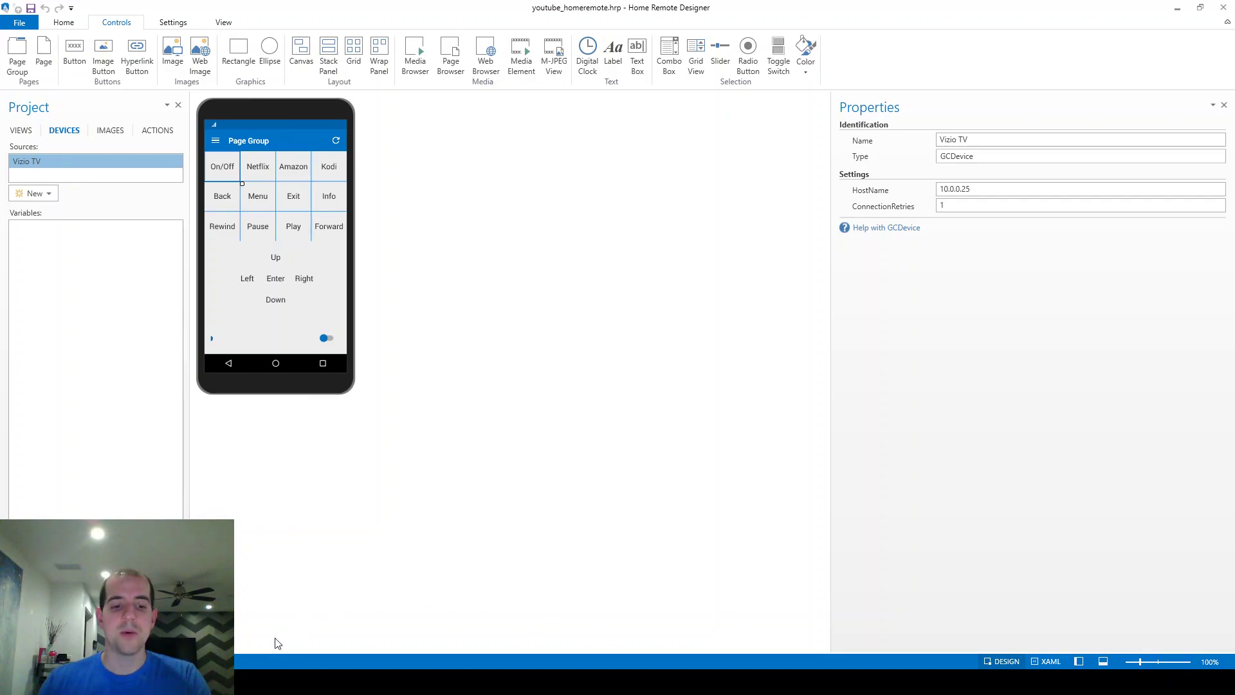
Open the iTach Infrared page at 10.0.0.25 and check connector 3's mode options.
key("alt+Tab")
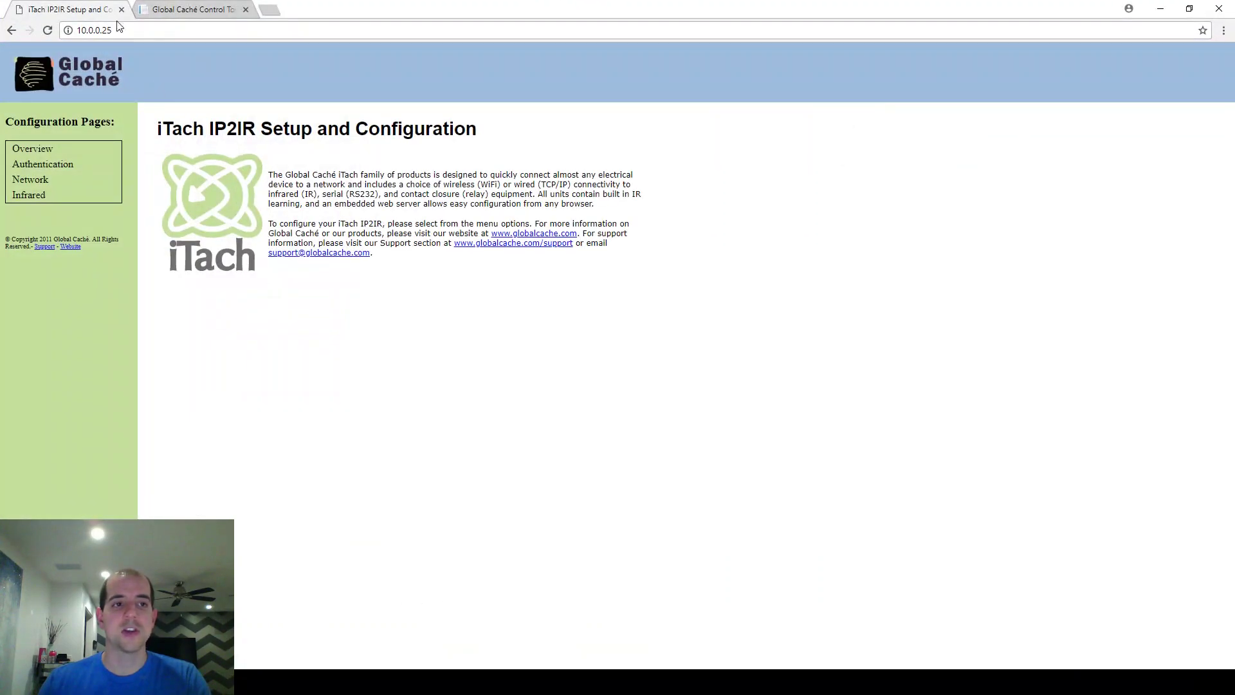
left_click(129, 31)
left_click(41, 200)
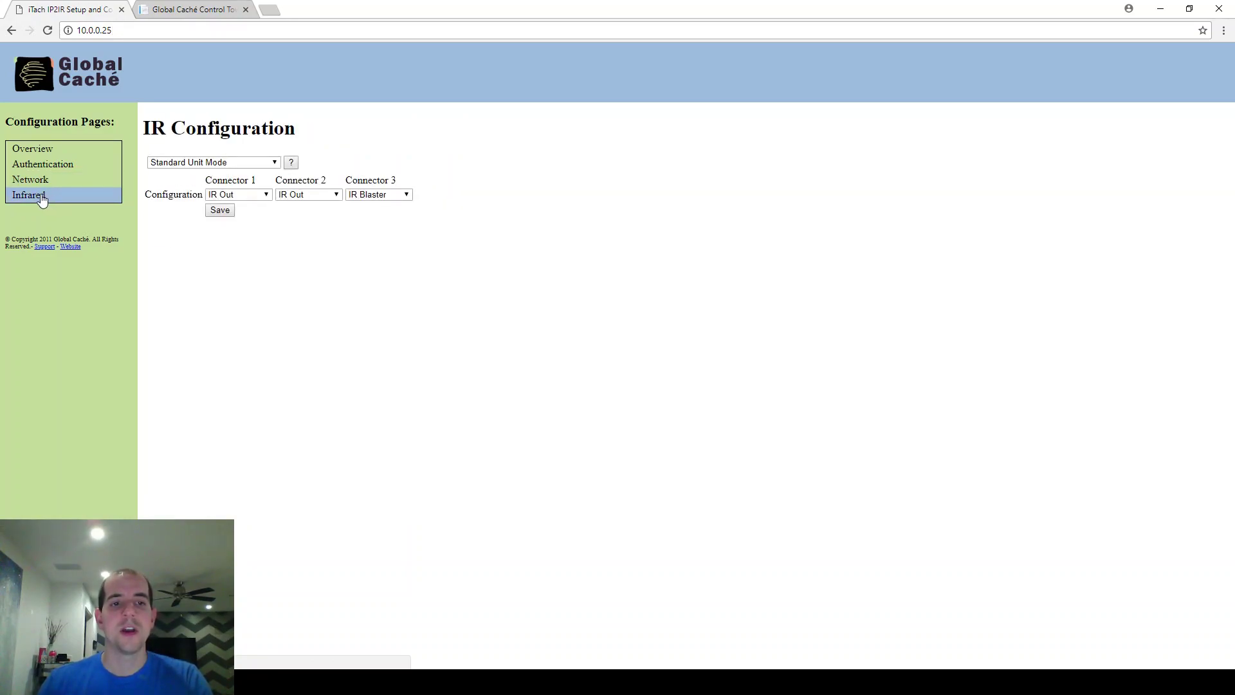
left_click(390, 195)
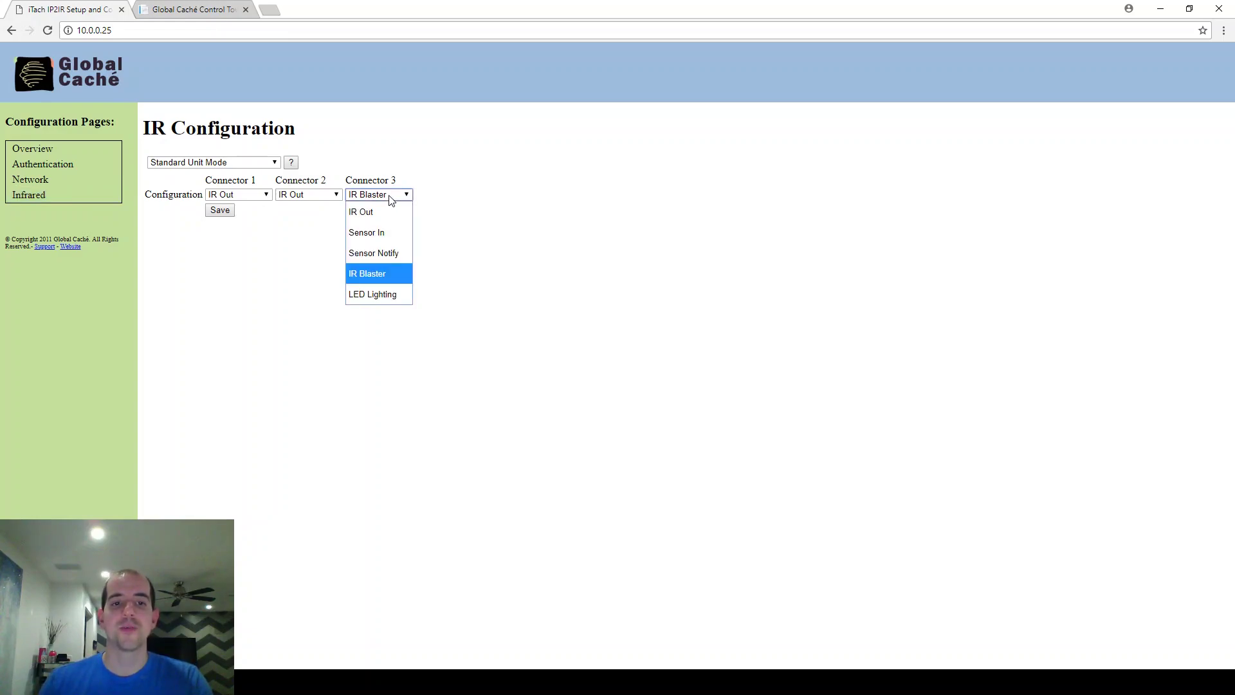
left_click(392, 195)
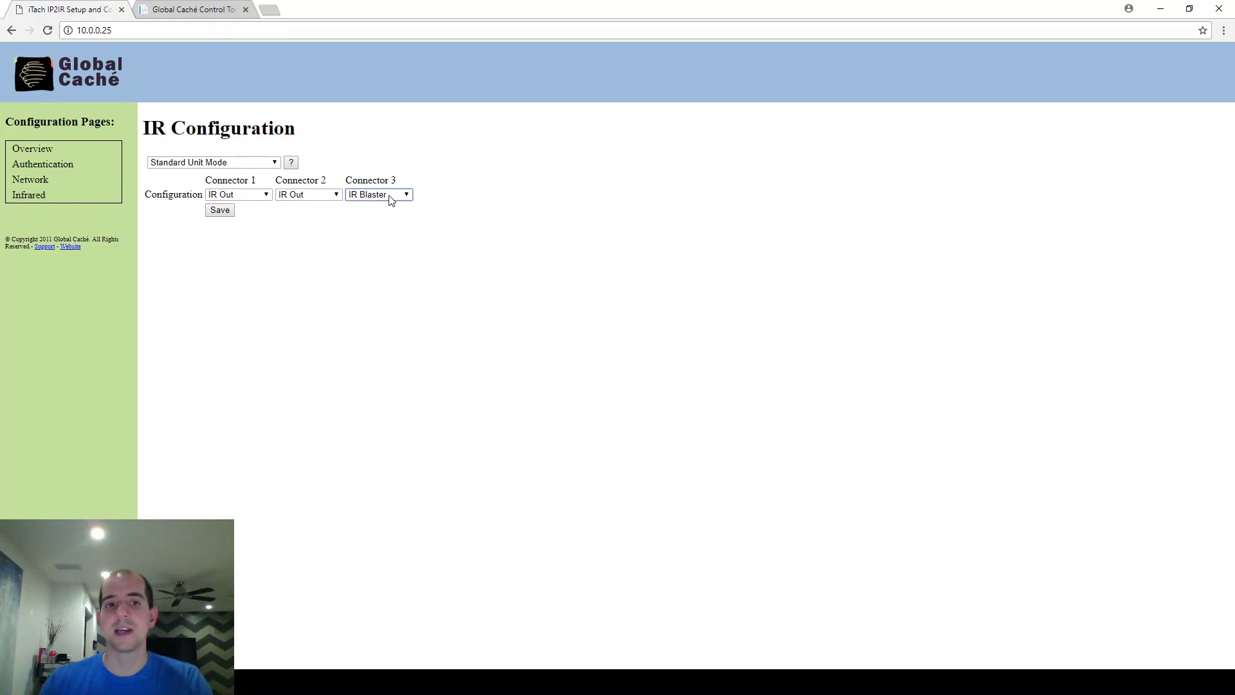
left_click(389, 196)
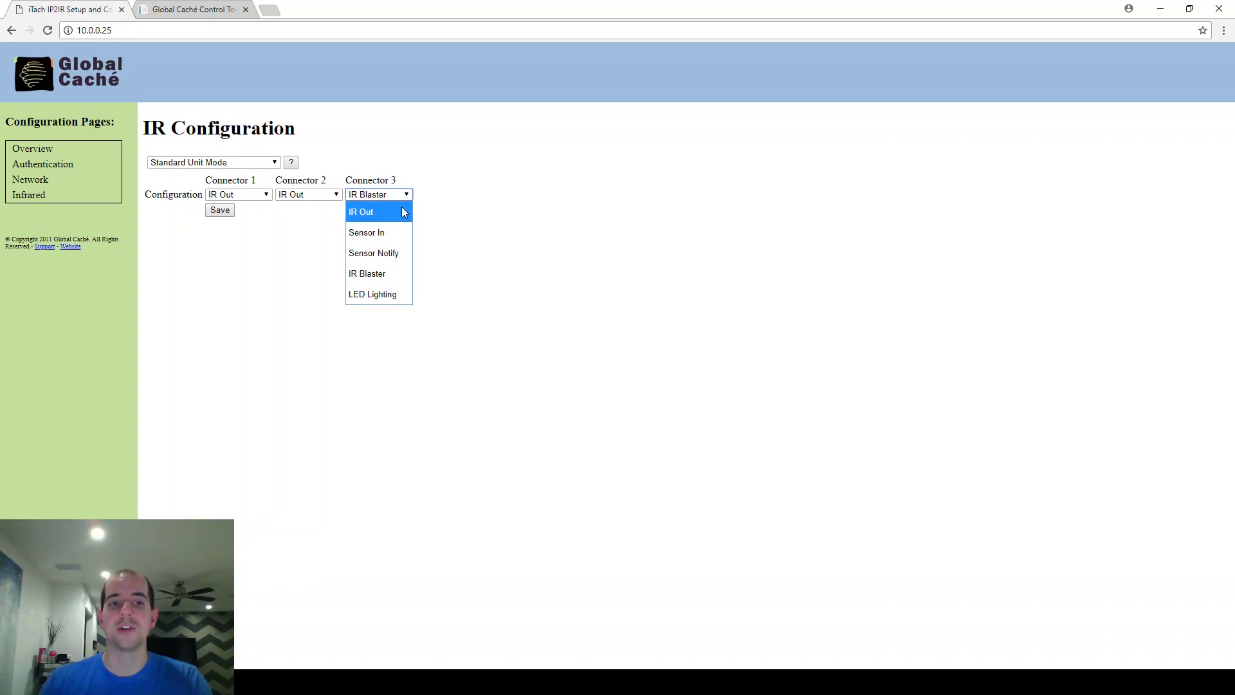
left_click(488, 219)
Review connectors 2 and 3, trying IR Out on connector 3 before restoring IR Blaster.
left_click(306, 200)
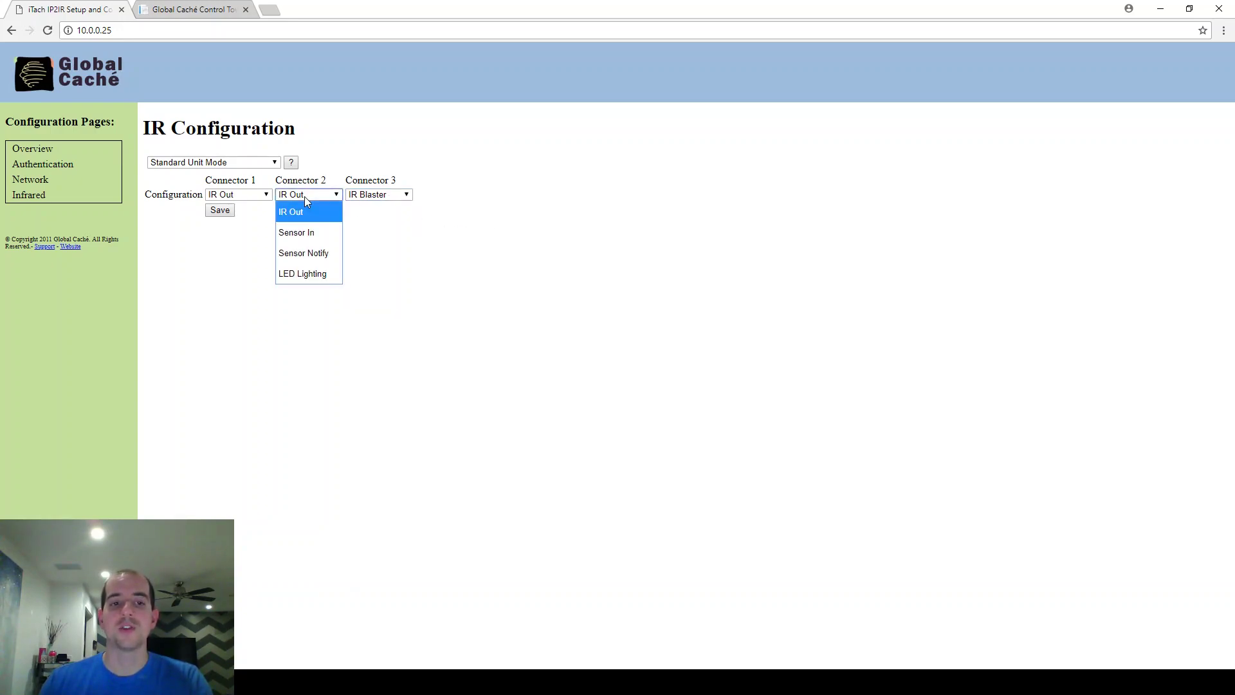
left_click(303, 195)
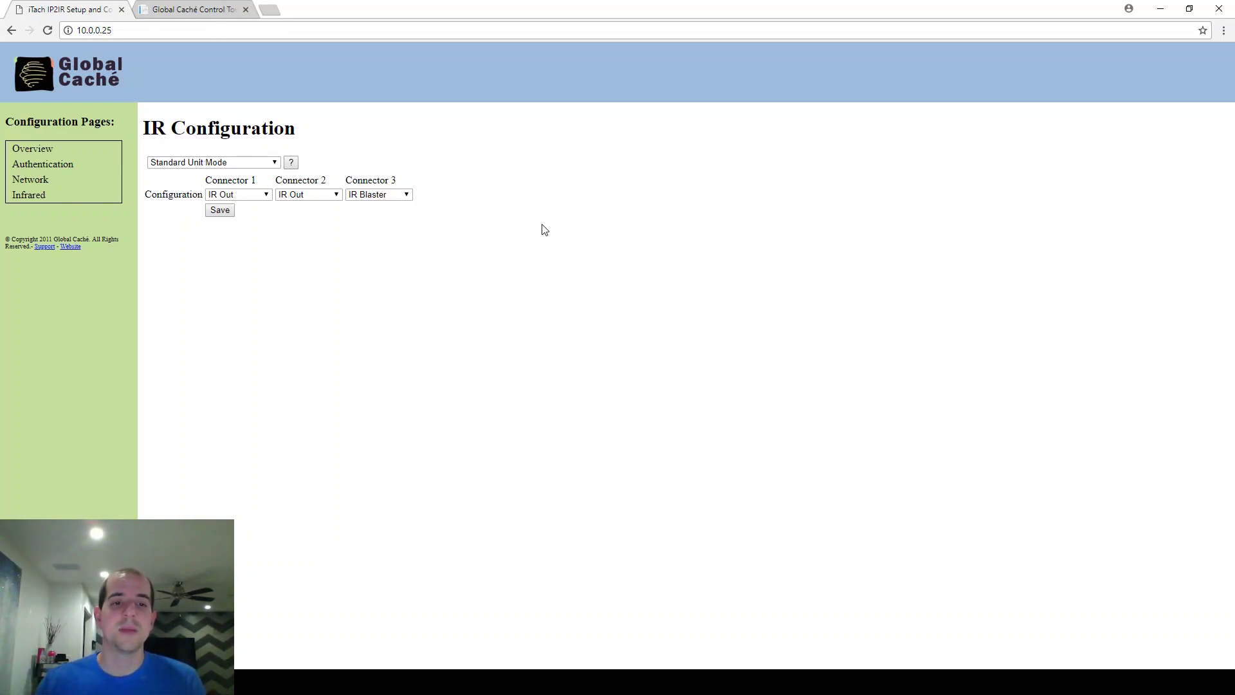
left_click(390, 196)
left_click(391, 199)
left_click(391, 200)
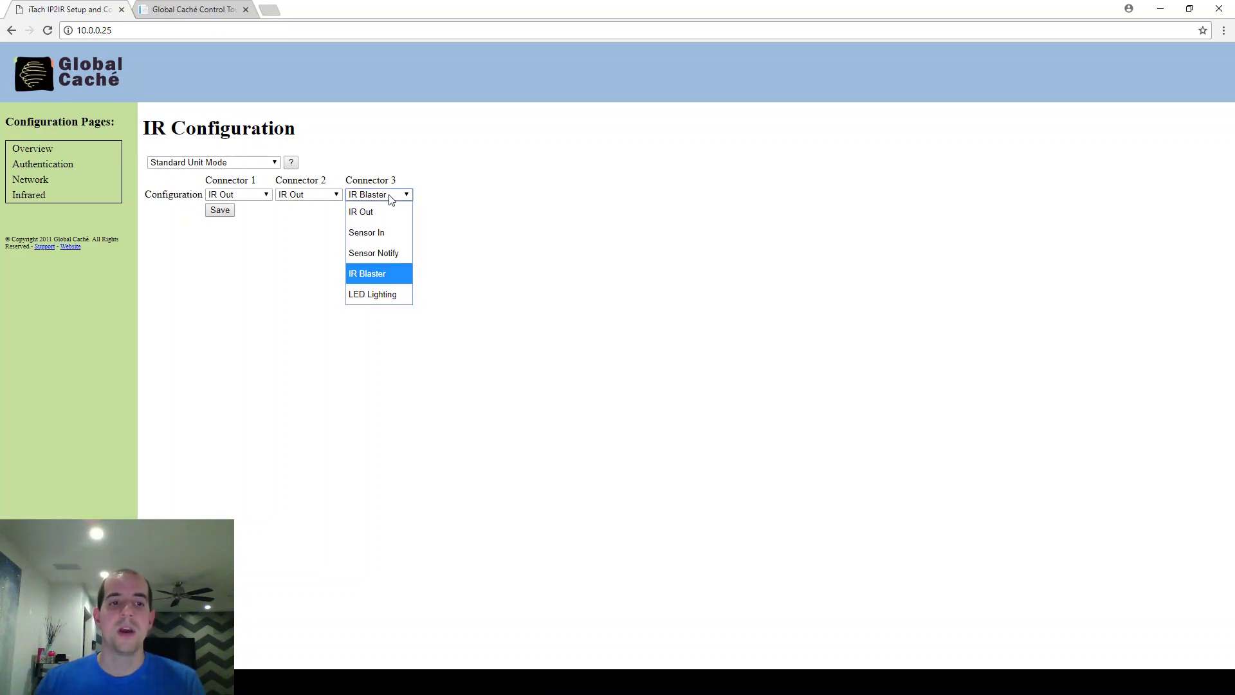
left_click(391, 200)
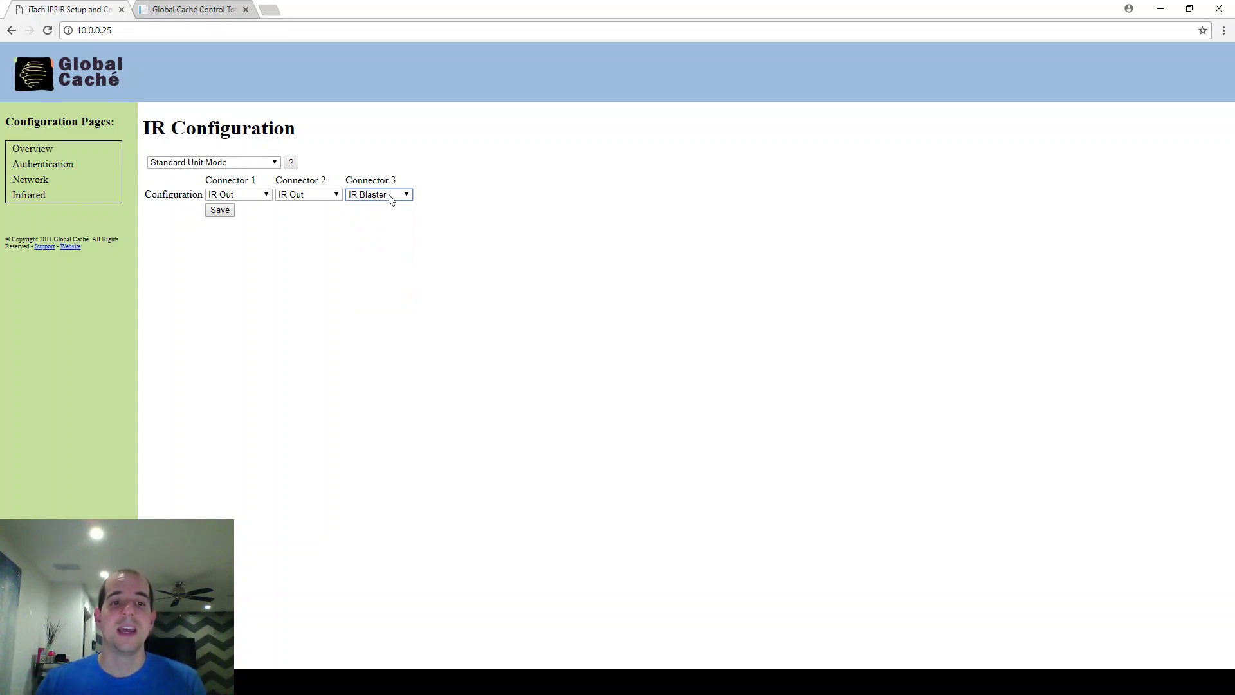
left_click(391, 199)
left_click(390, 211)
left_click(390, 196)
left_click(390, 280)
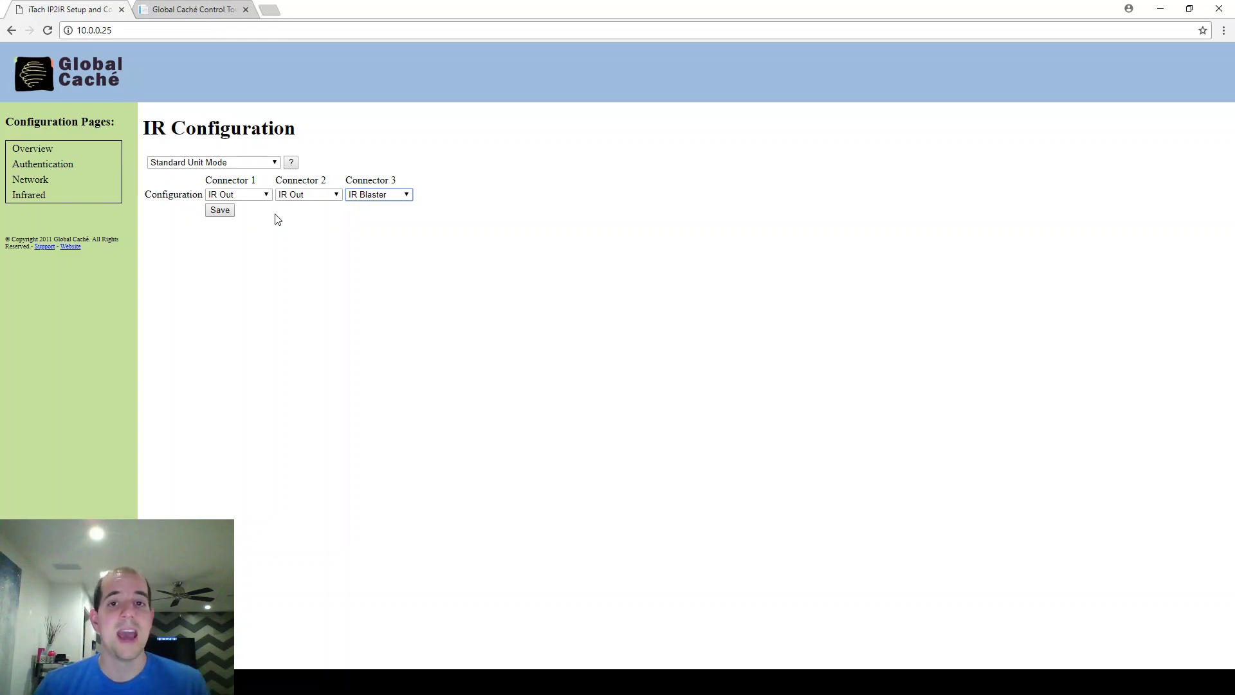
Read the GCDevice help topic and close it.
left_click(169, 12)
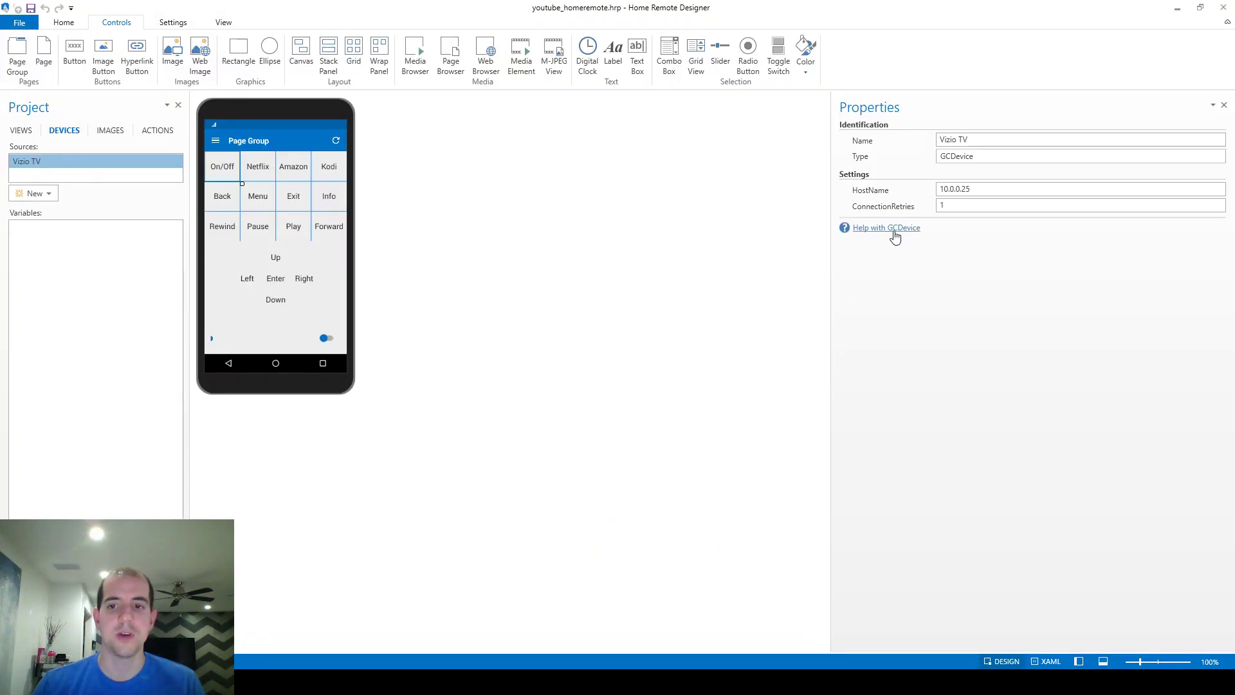
left_click(895, 235)
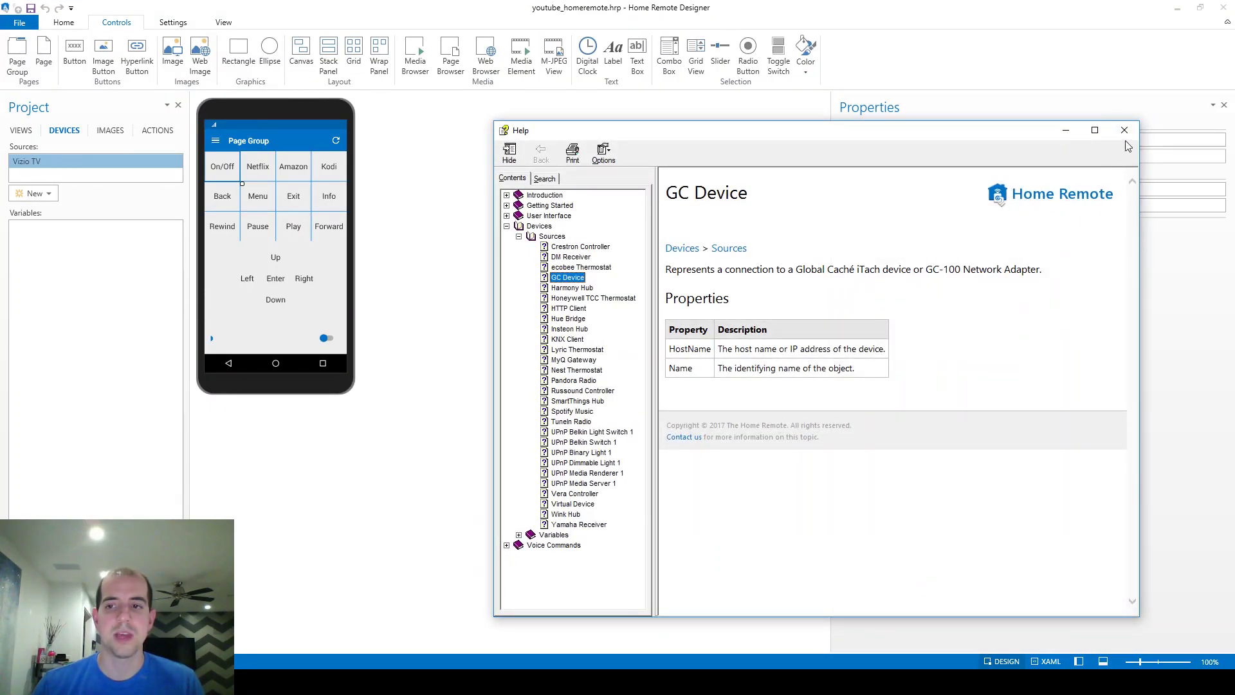
left_click(1124, 131)
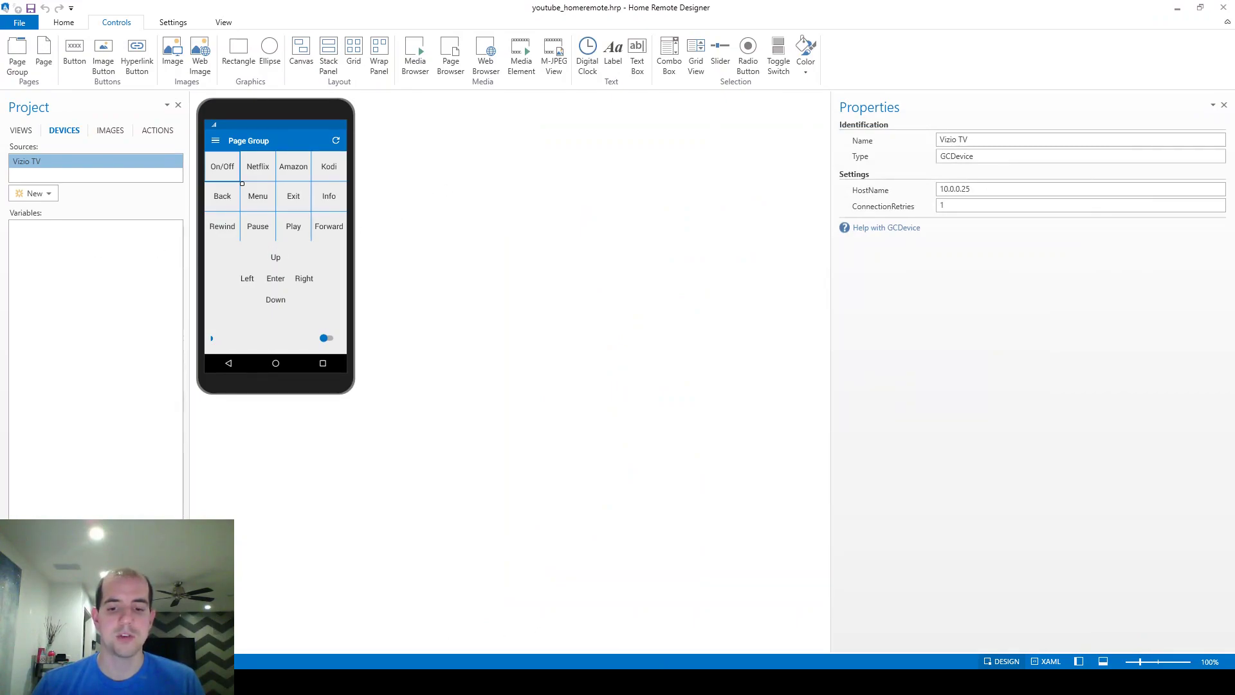
Open the Control Tower IR code database and choose brand Vizio.
key("alt+Tab")
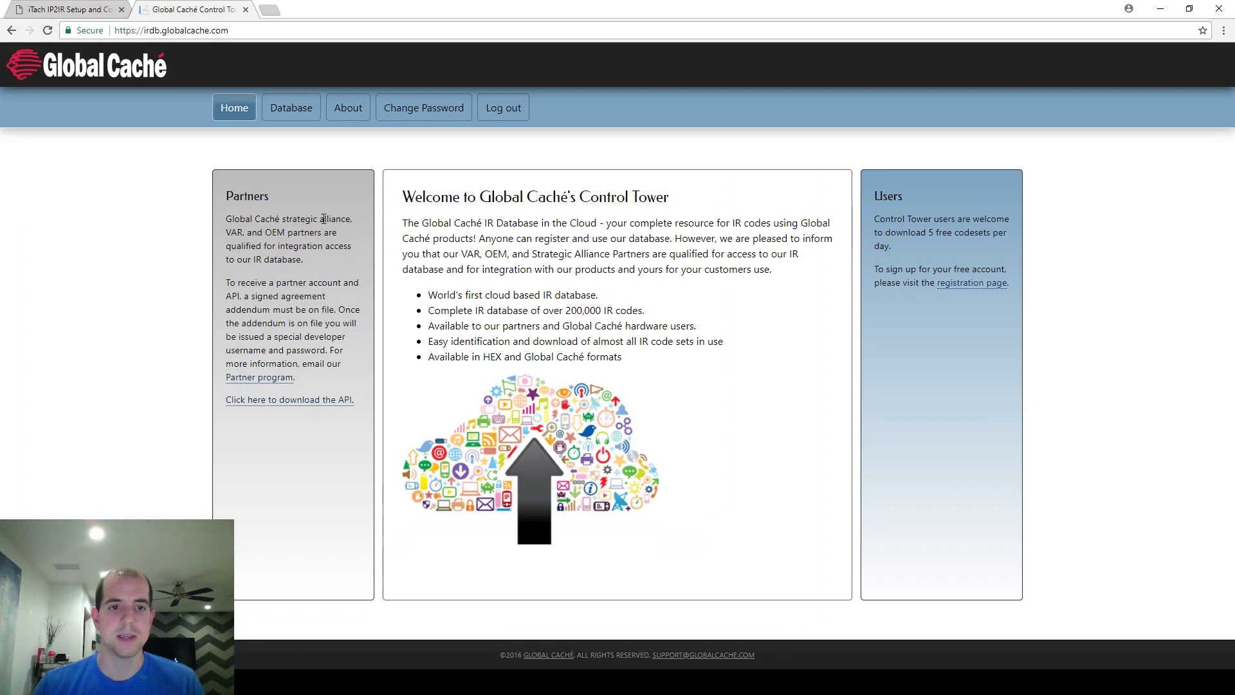
left_click(304, 105)
left_click(489, 218)
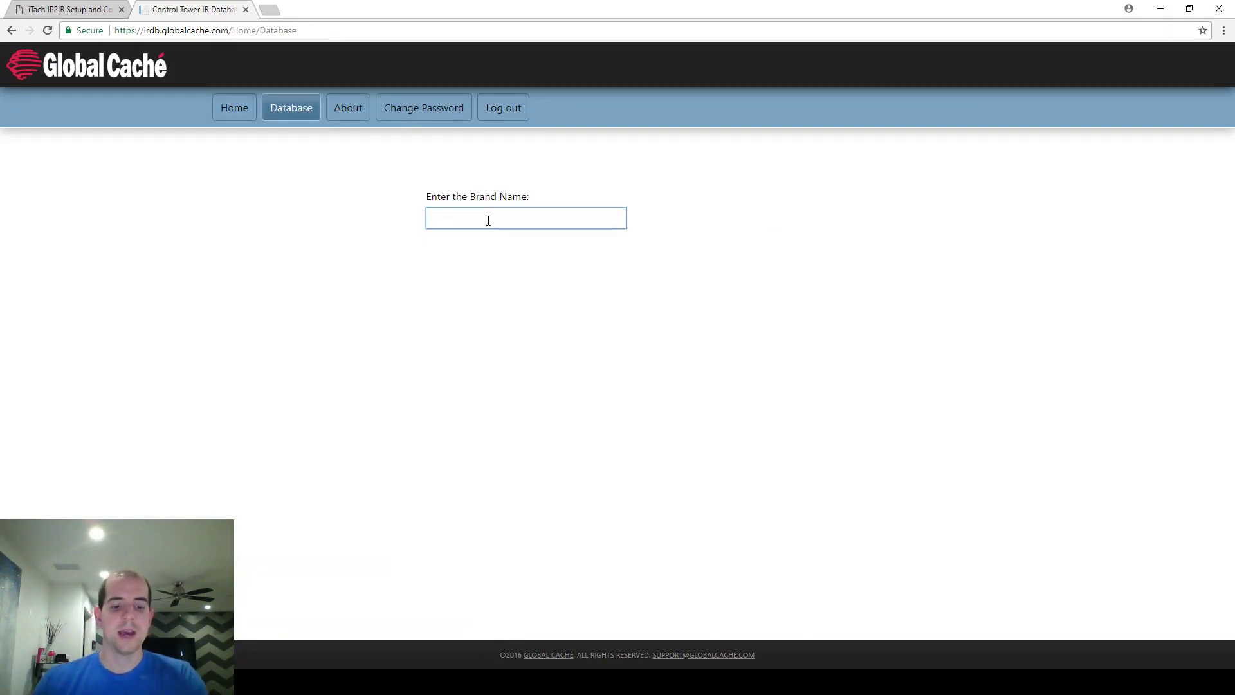
type("vizio")
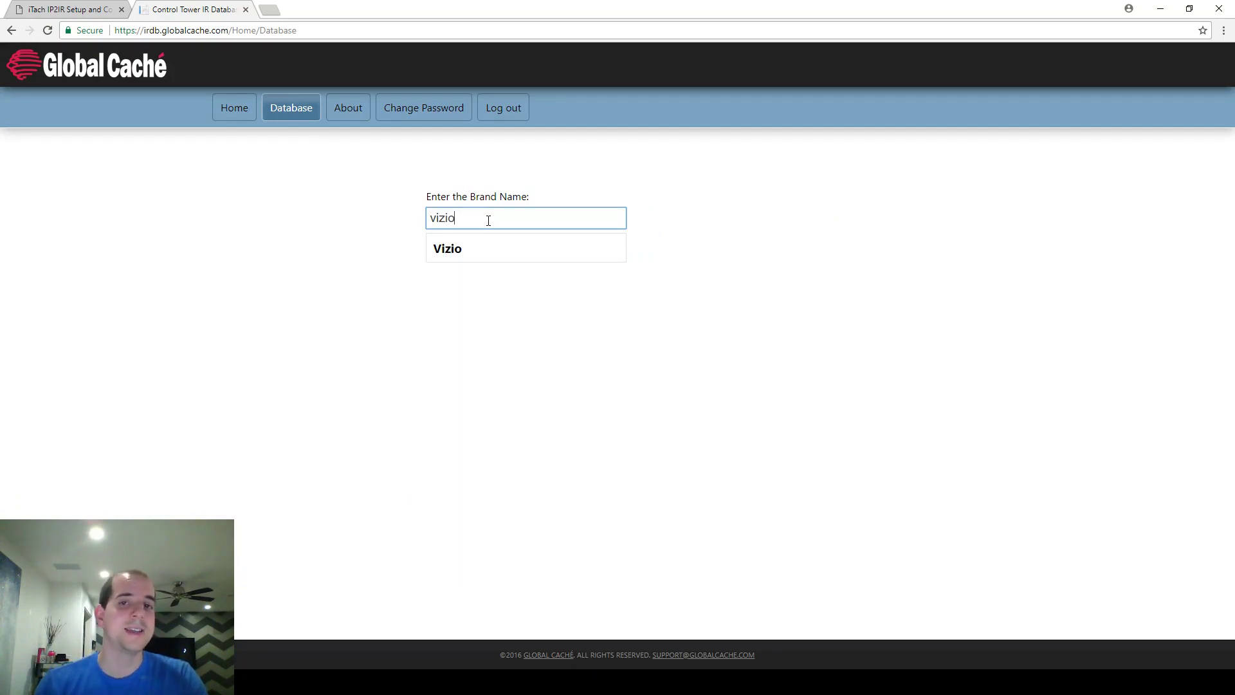
left_click(454, 248)
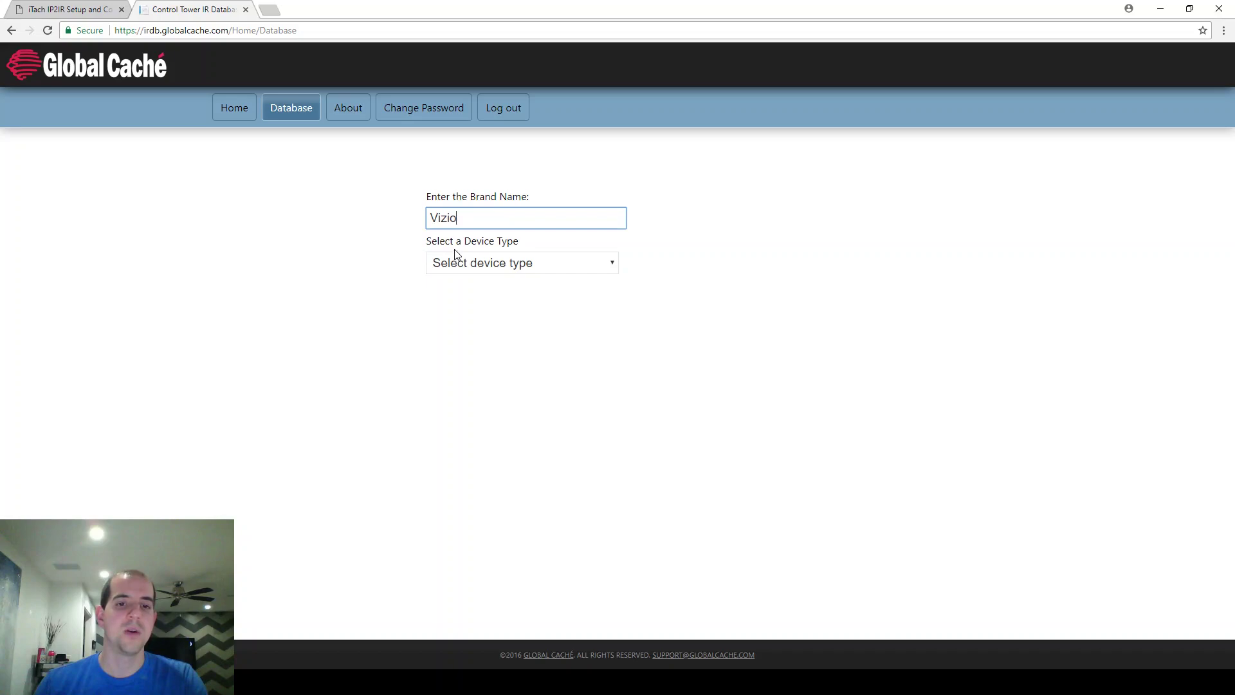
Choose device type TV, model All Models, and function NETFLIX.
left_click(461, 260)
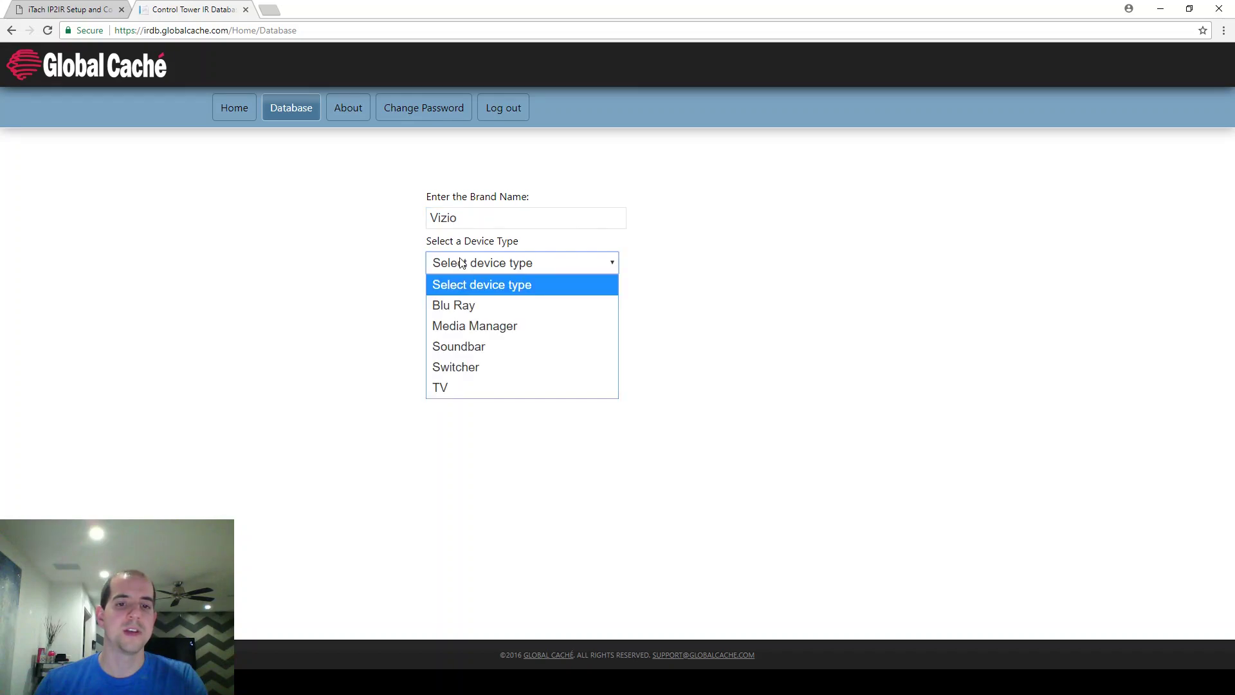
left_click(465, 384)
left_click(488, 309)
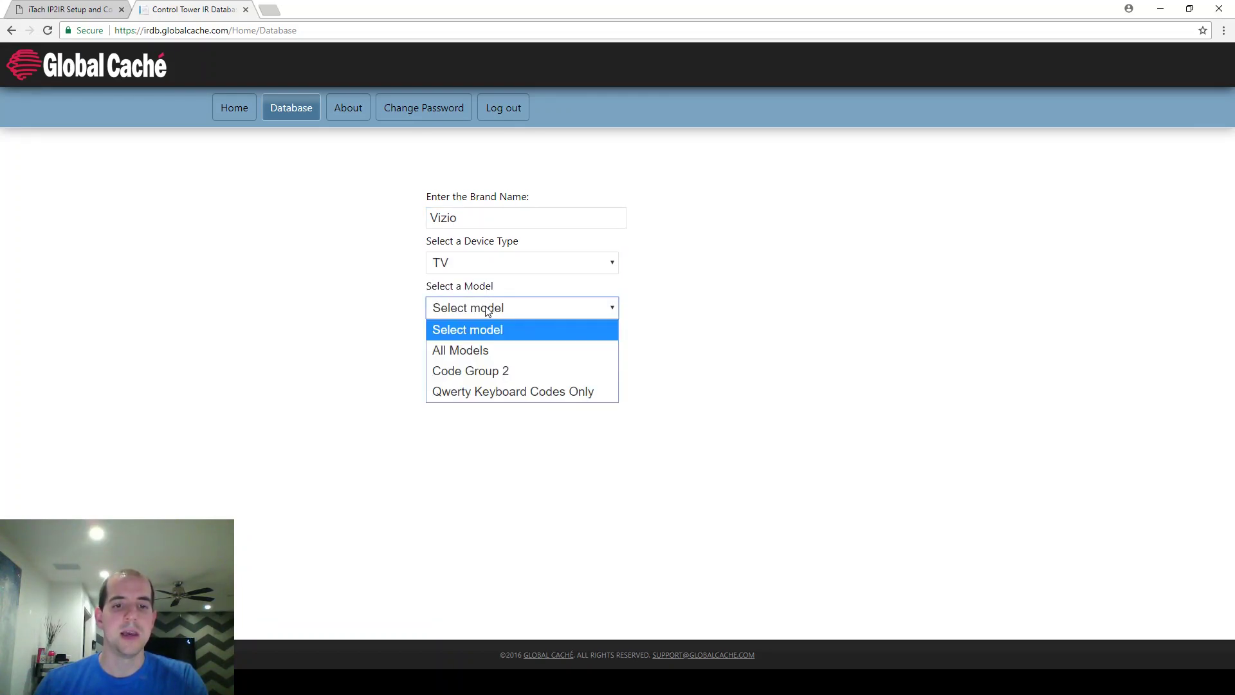
left_click(495, 353)
left_click(495, 353)
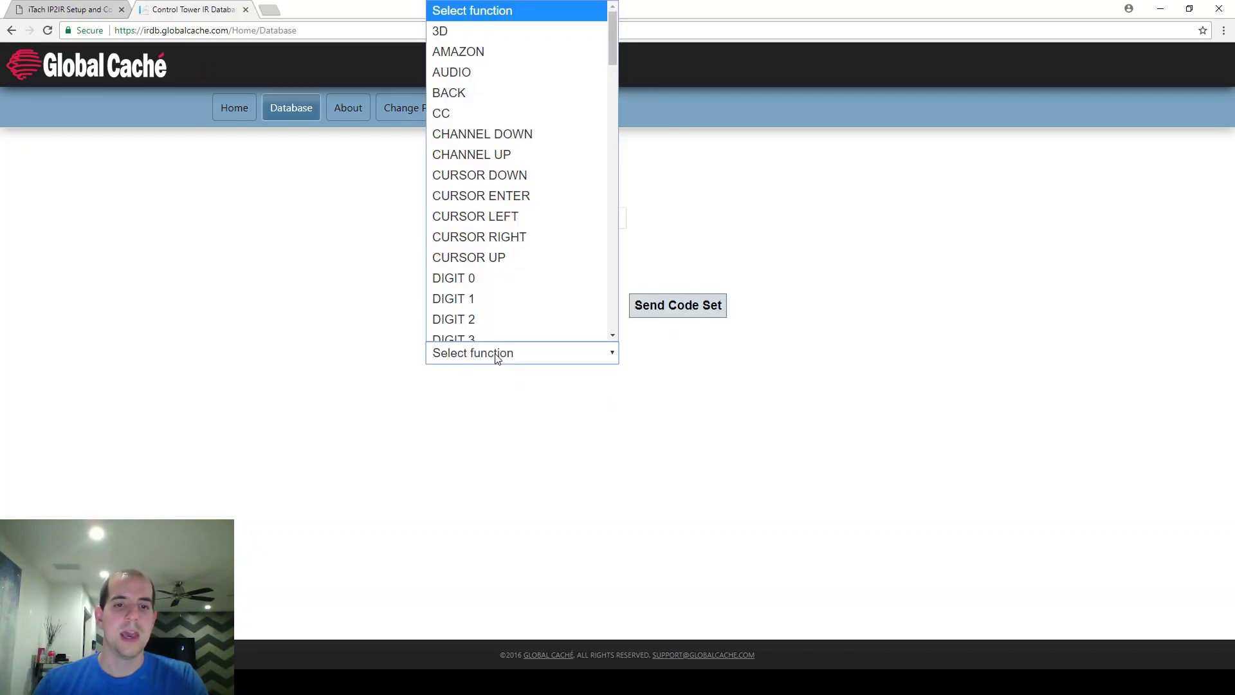
scroll(515, 277, "down", 20)
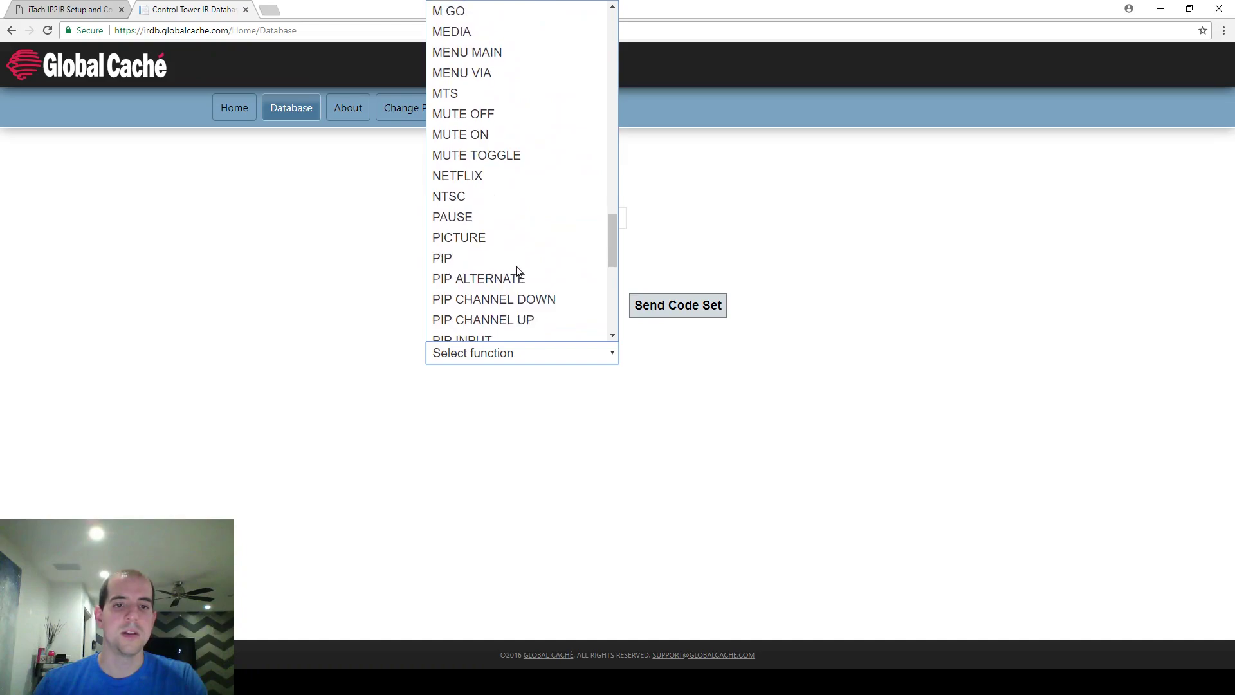
scroll(520, 257, "up", 4)
scroll(505, 244, "down", 2)
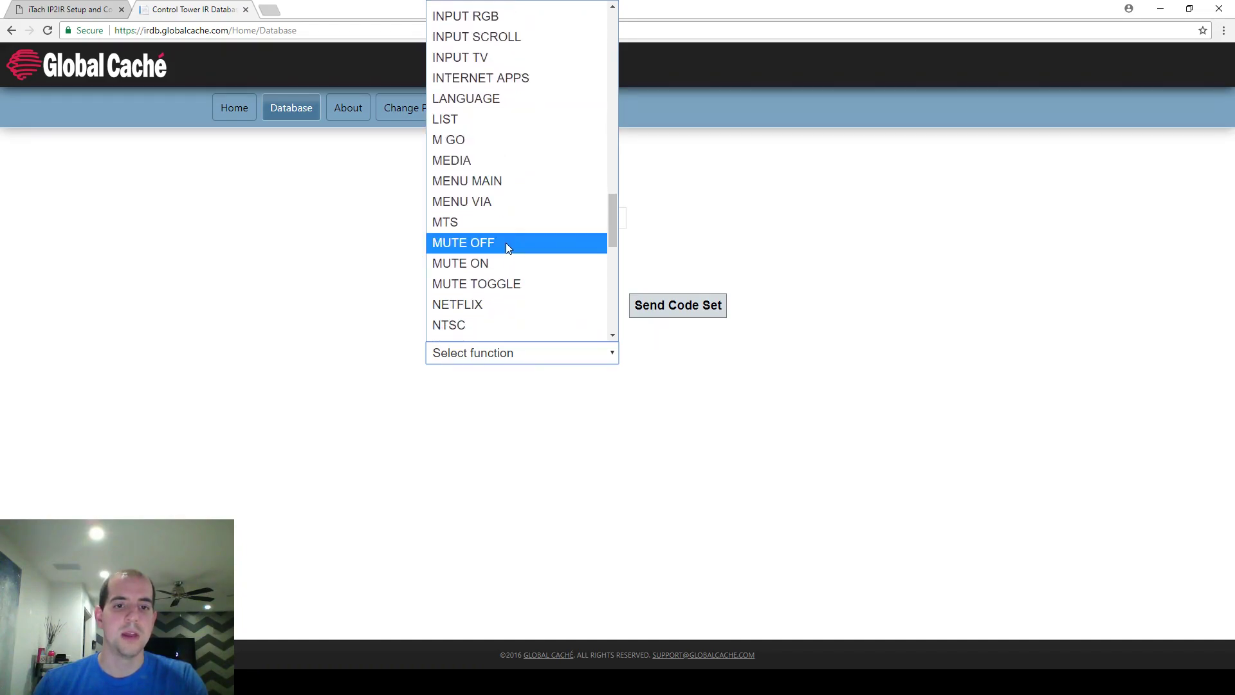
left_click(503, 303)
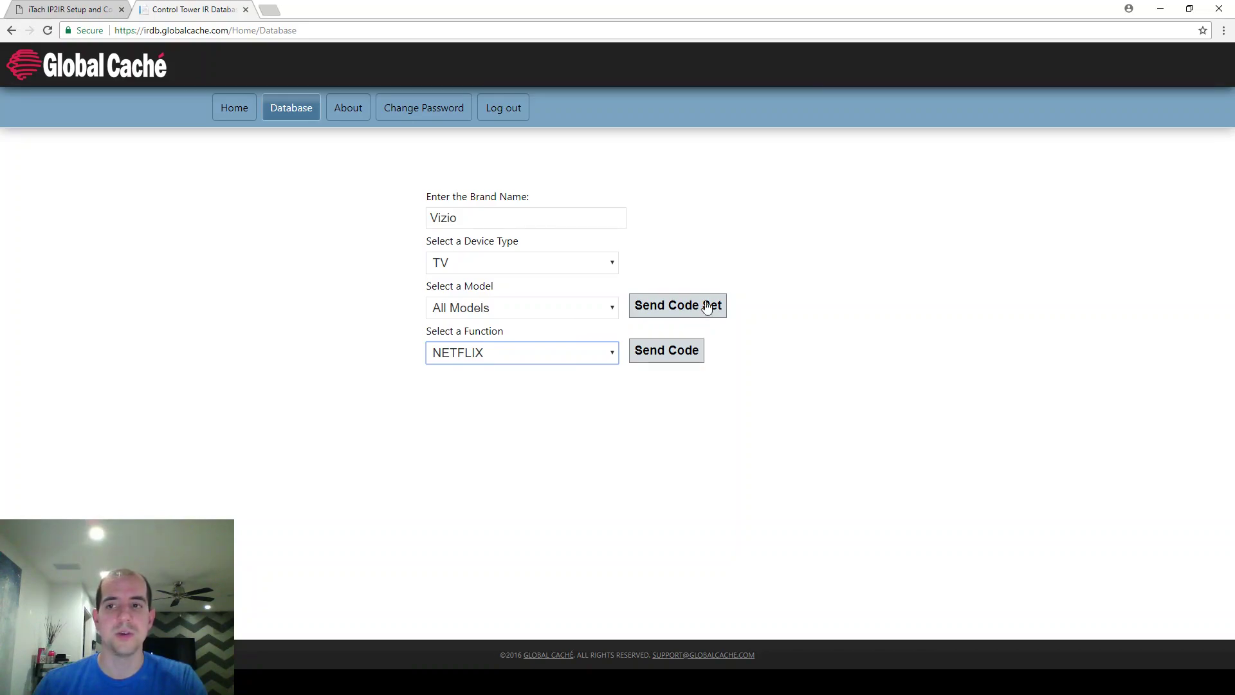
In the Notepad notes, fix the quote character before the NETFLIX sendir code.
mouse_move(767, 681)
left_click(766, 634)
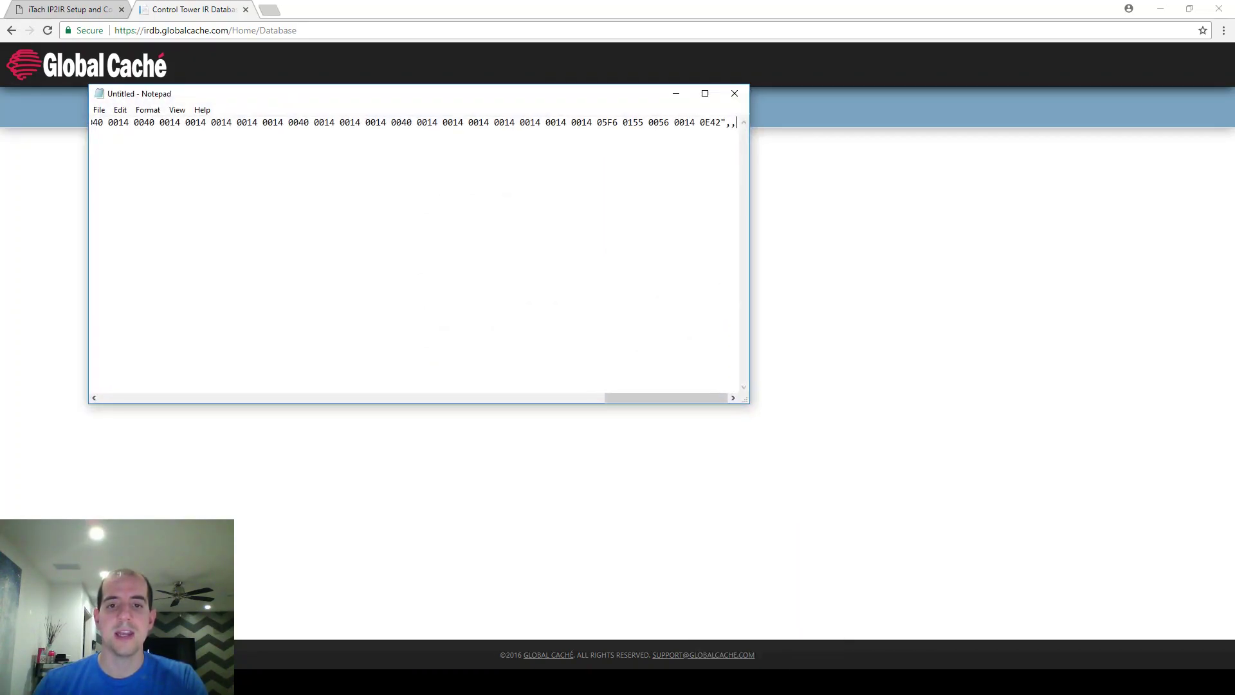
left_click_drag(663, 397, 134, 392)
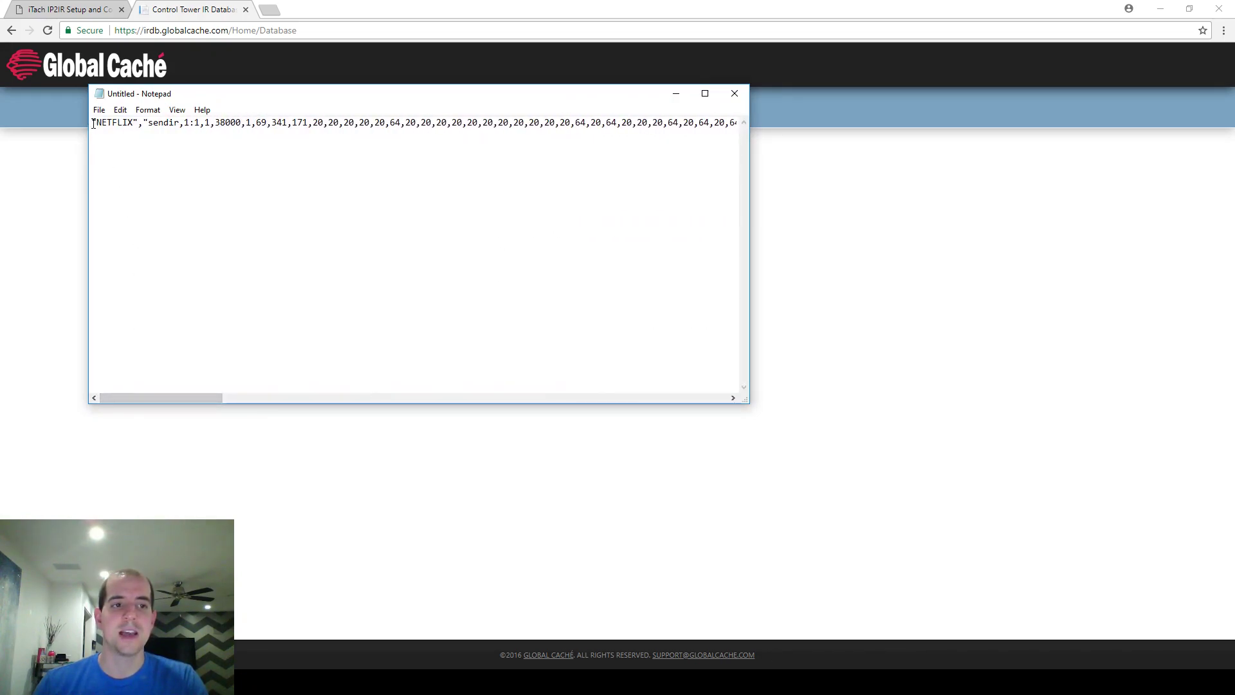
left_click_drag(92, 122, 139, 123)
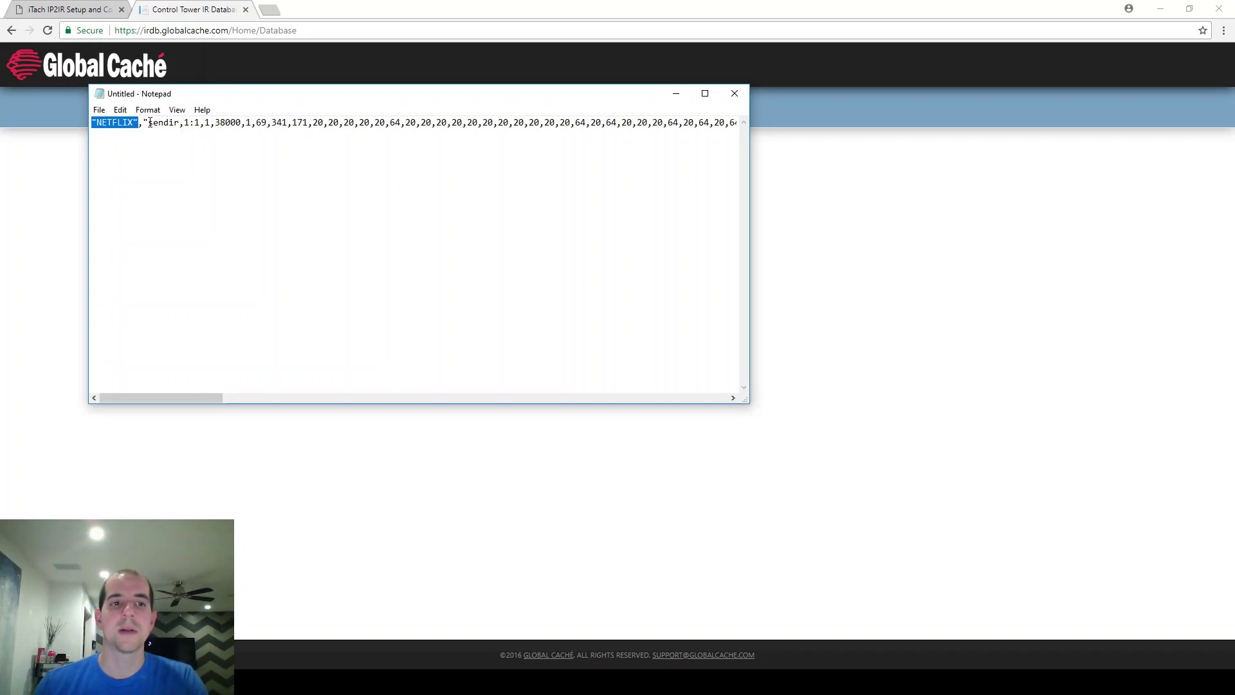
left_click_drag(149, 122, 159, 122)
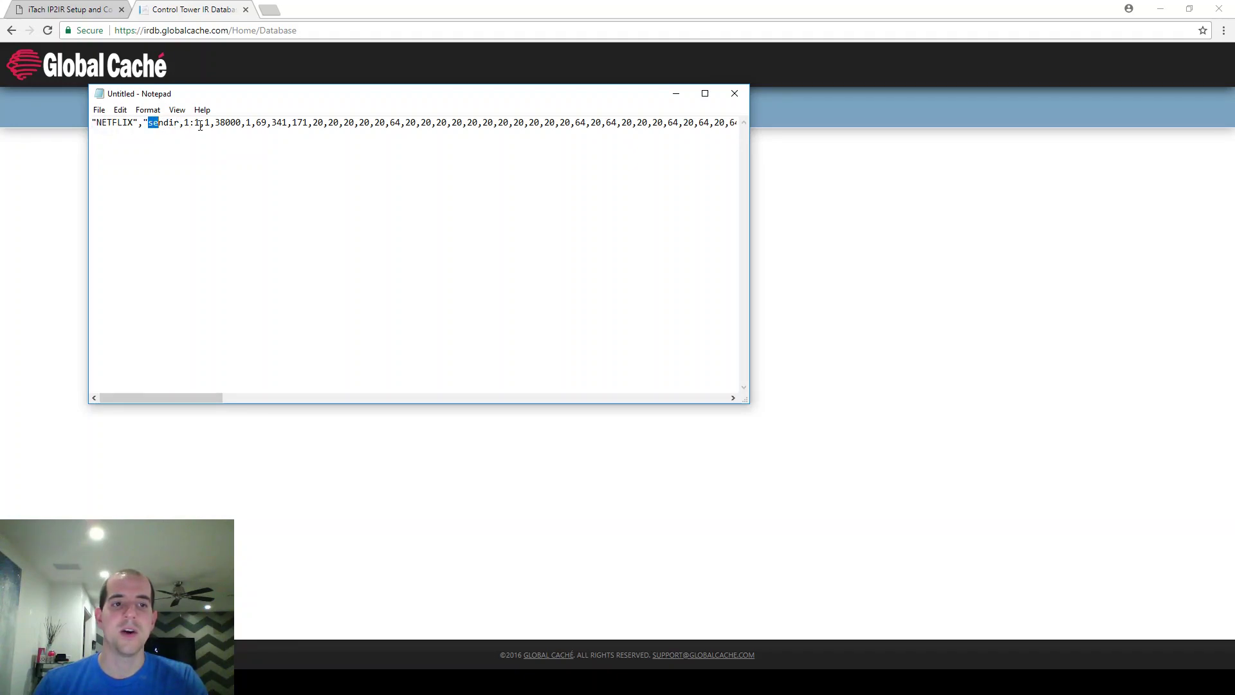
left_click(149, 122)
left_click_drag(149, 122, 142, 123)
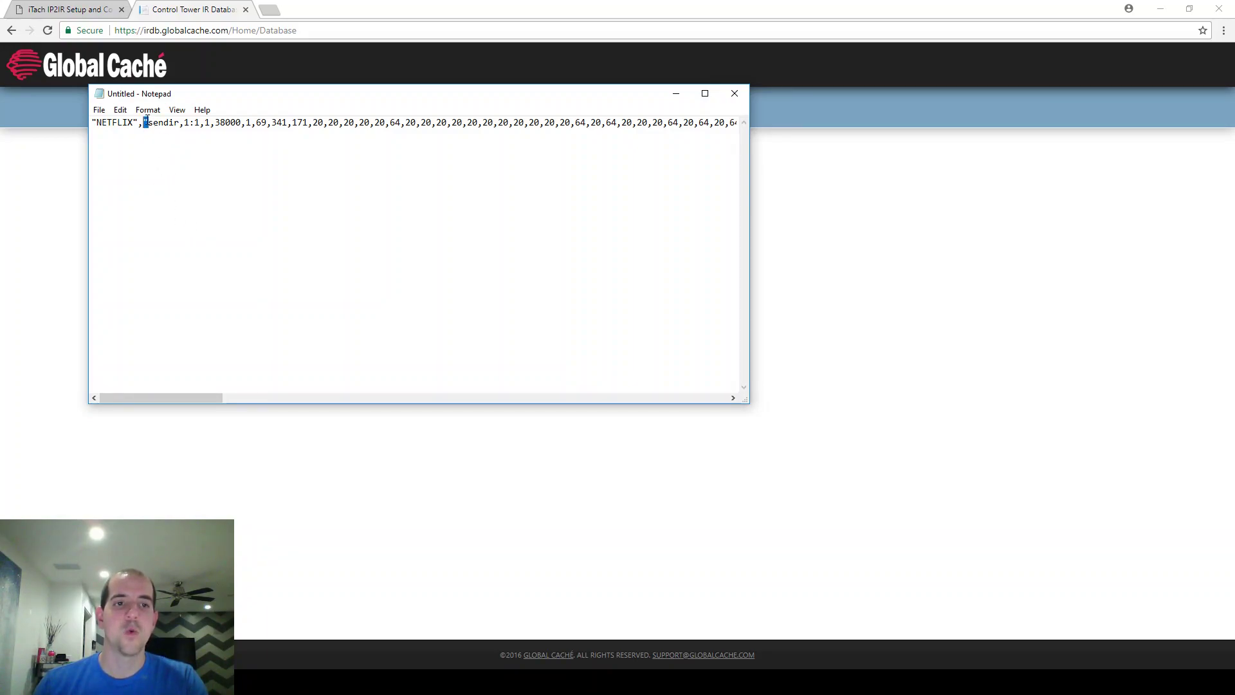
type("\"")
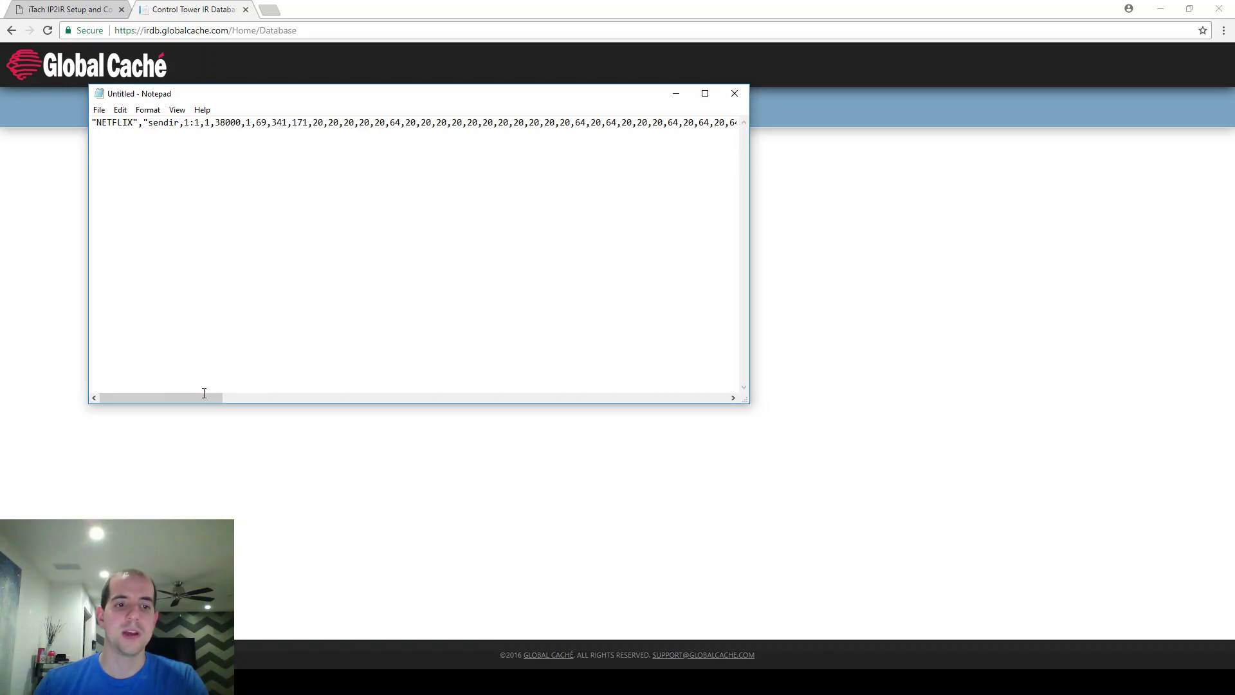
Copy the sendir code ending at 3650, then minimise Notepad.
left_click_drag(203, 397, 370, 382)
left_click(551, 121)
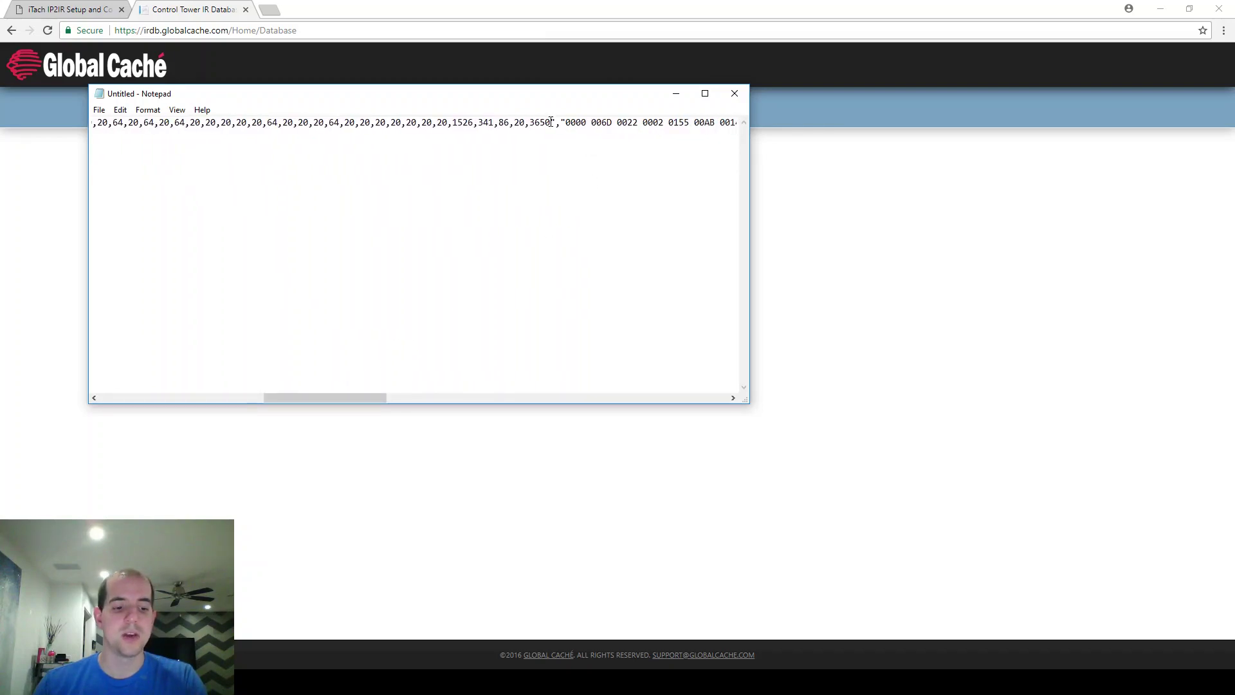
key("shift+Home")
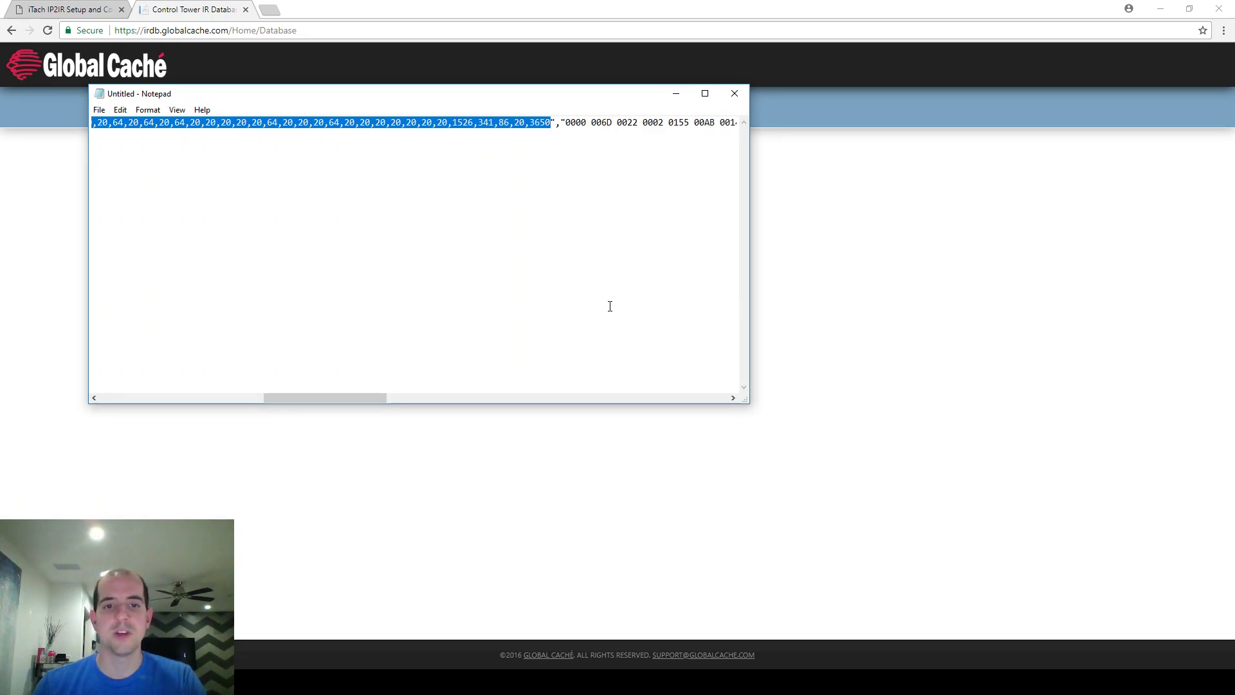
right_click(529, 126)
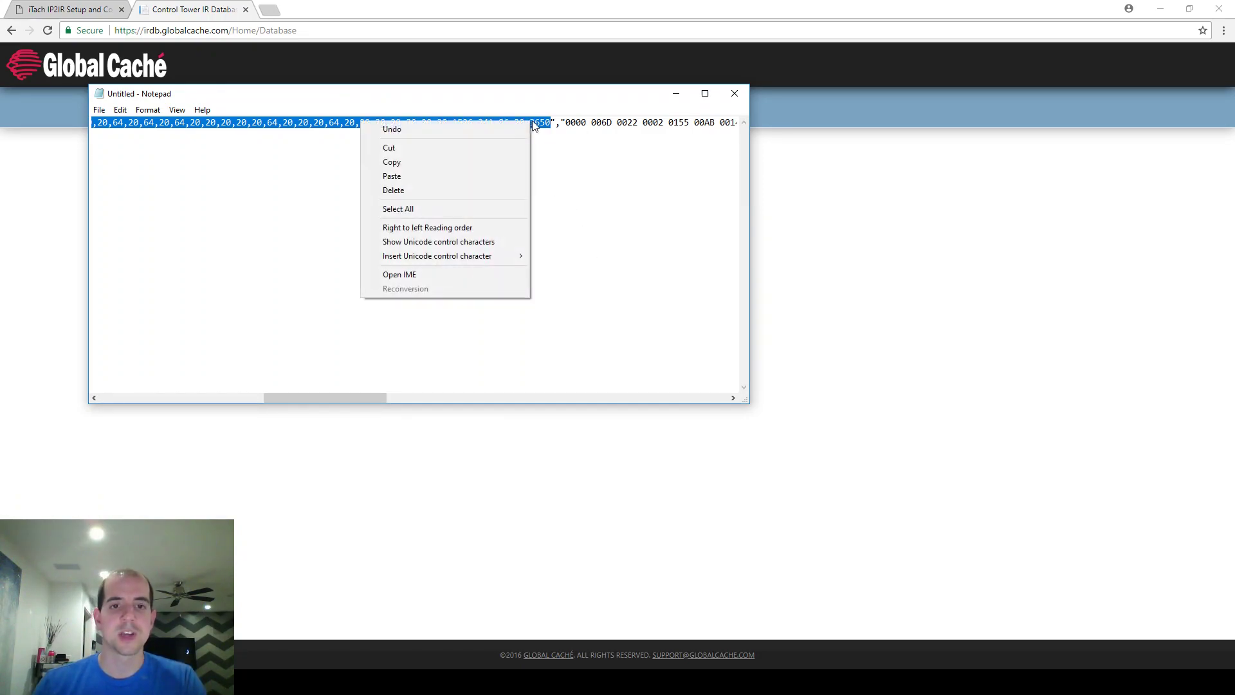
left_click(480, 158)
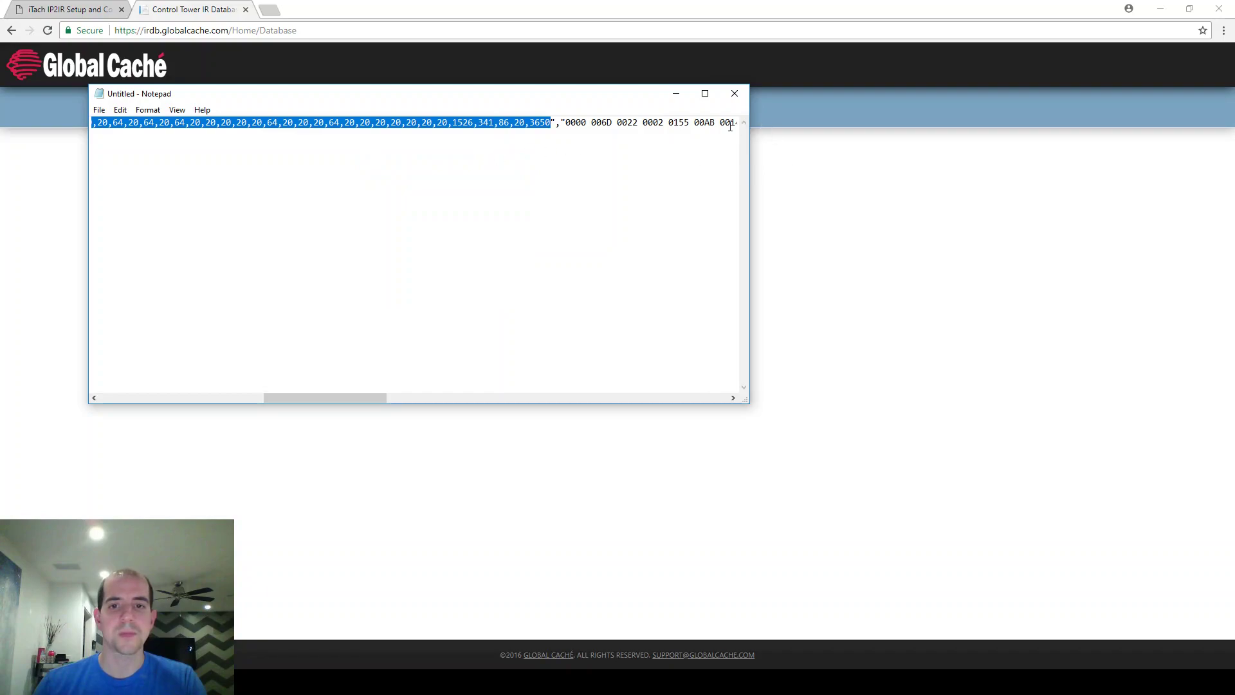
left_click(676, 95)
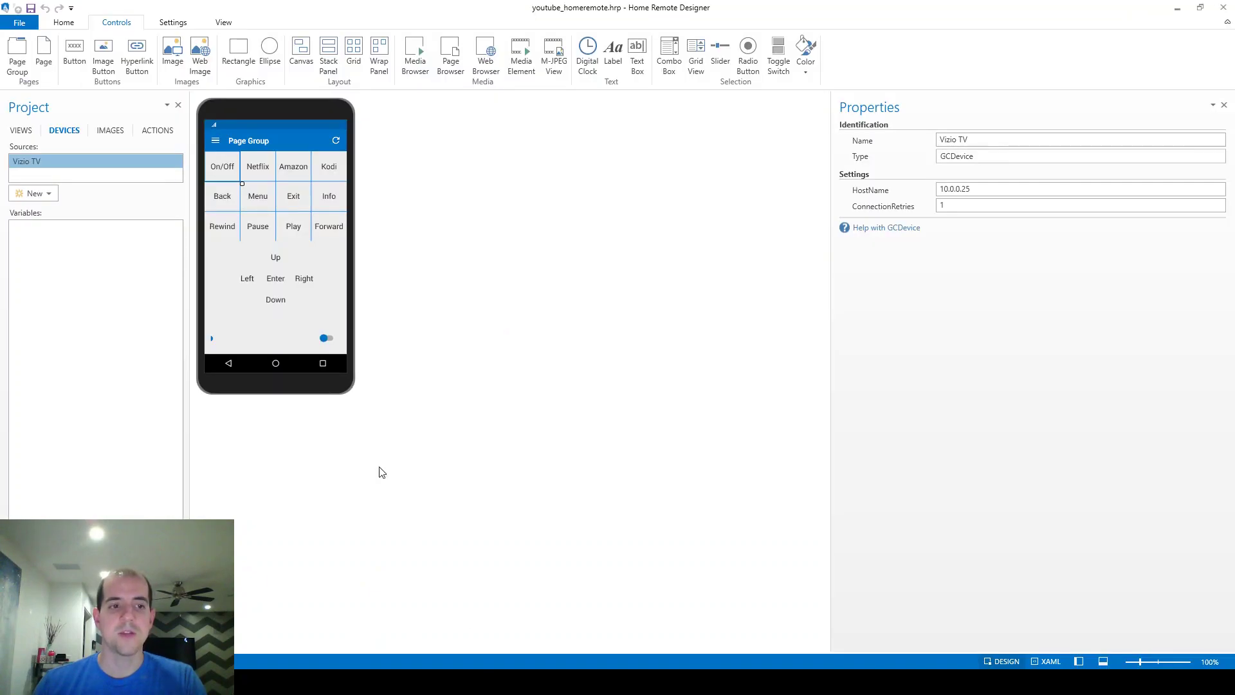
Create a Vizio TV variable named NETFLIX: connector type IR, address 1:3, pasted sendir code.
left_click(68, 169)
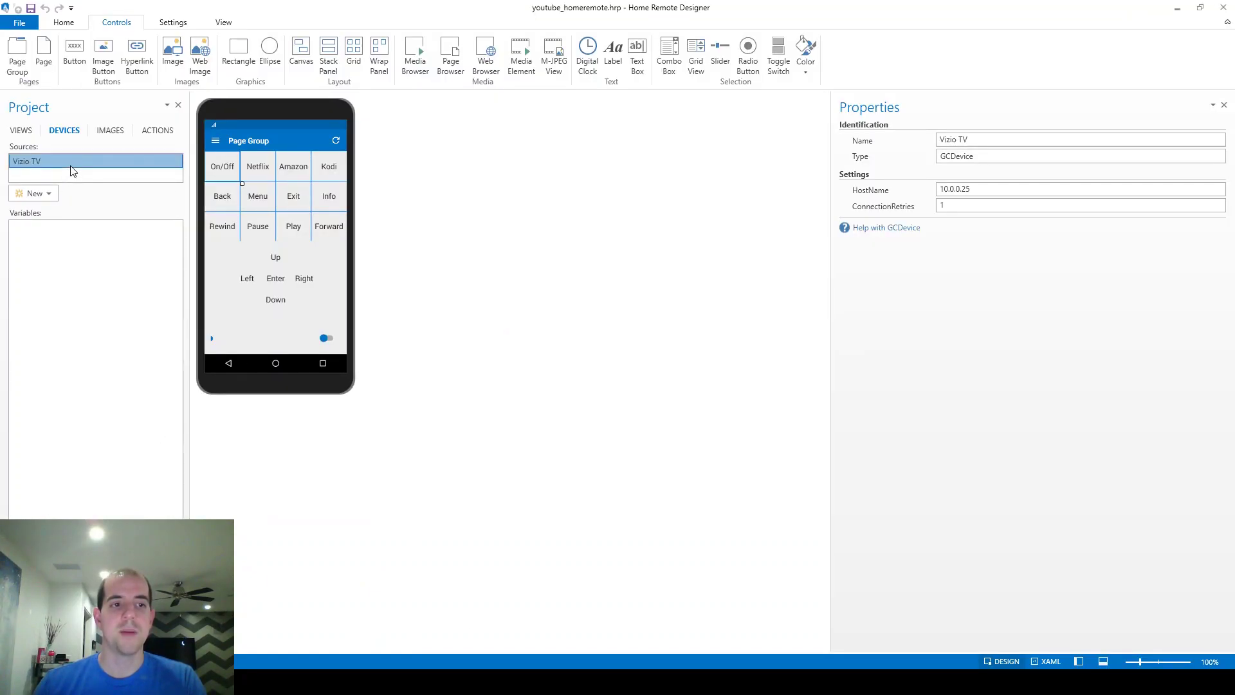
double_click(51, 346)
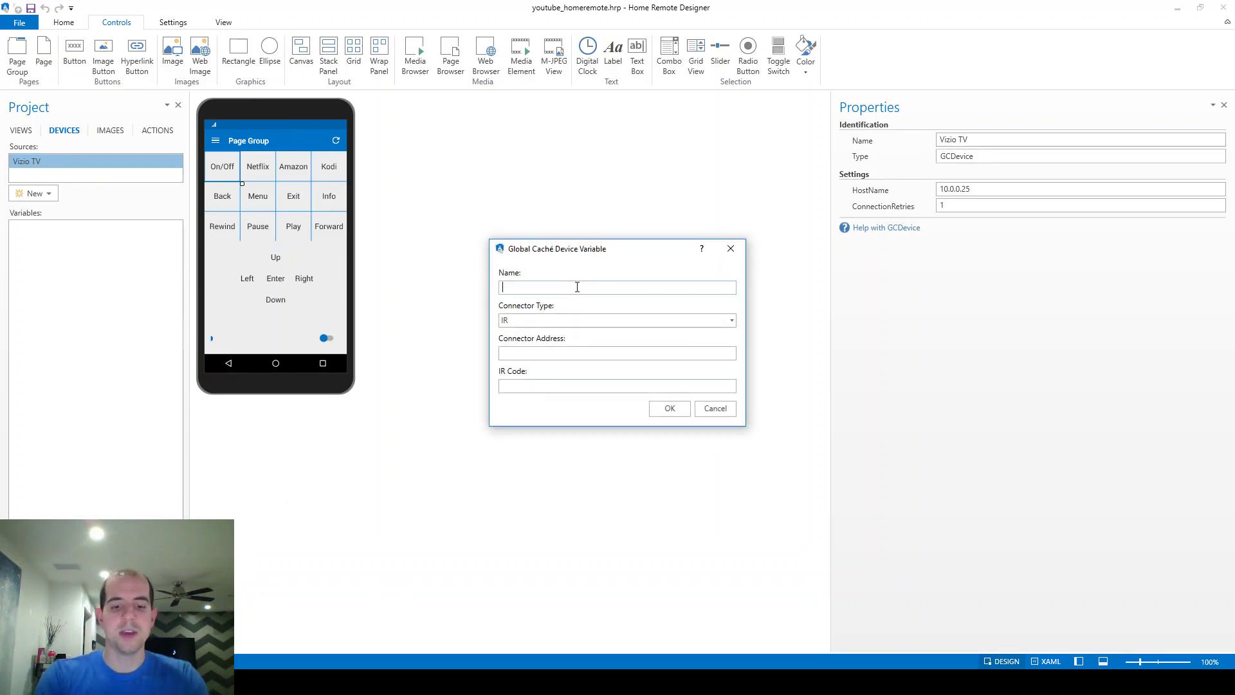
type("NETFLIX")
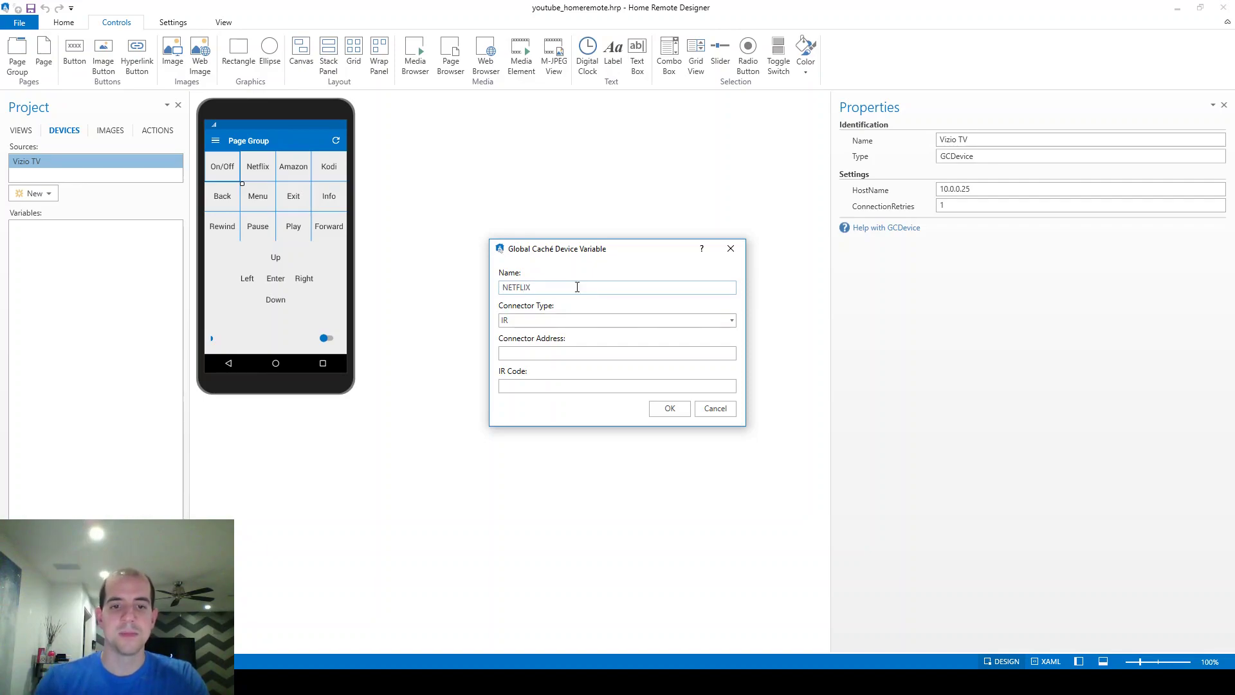
left_click(574, 326)
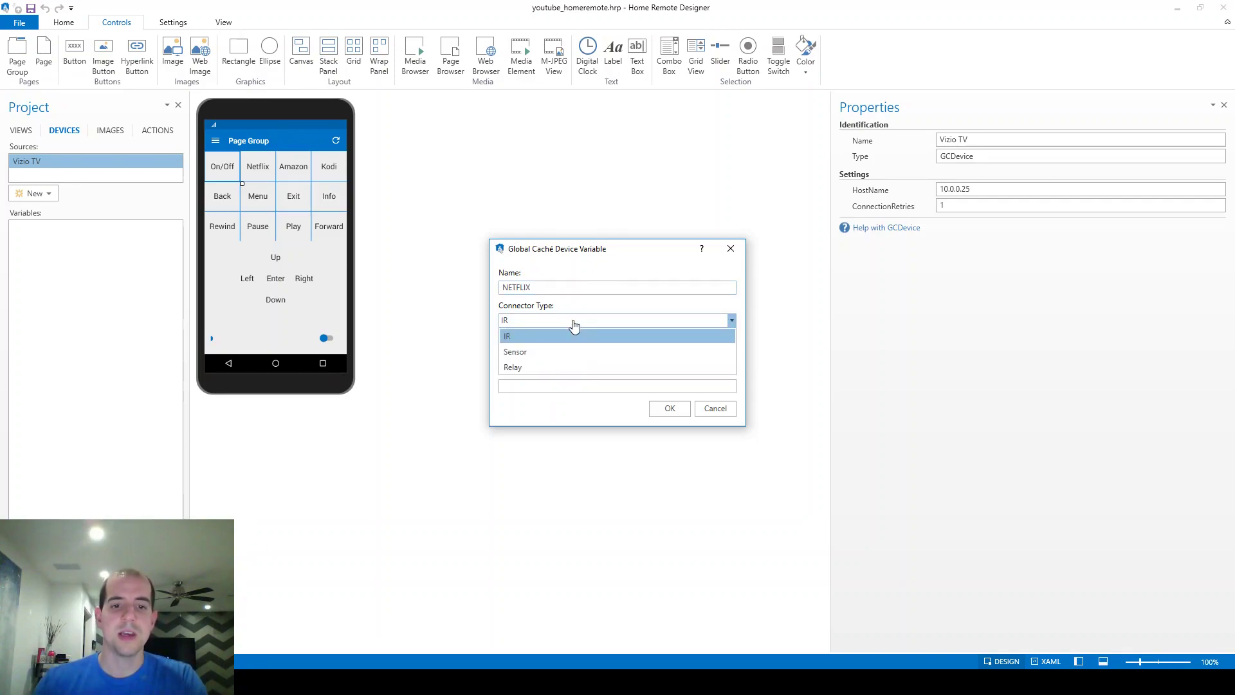
left_click(575, 326)
left_click(548, 354)
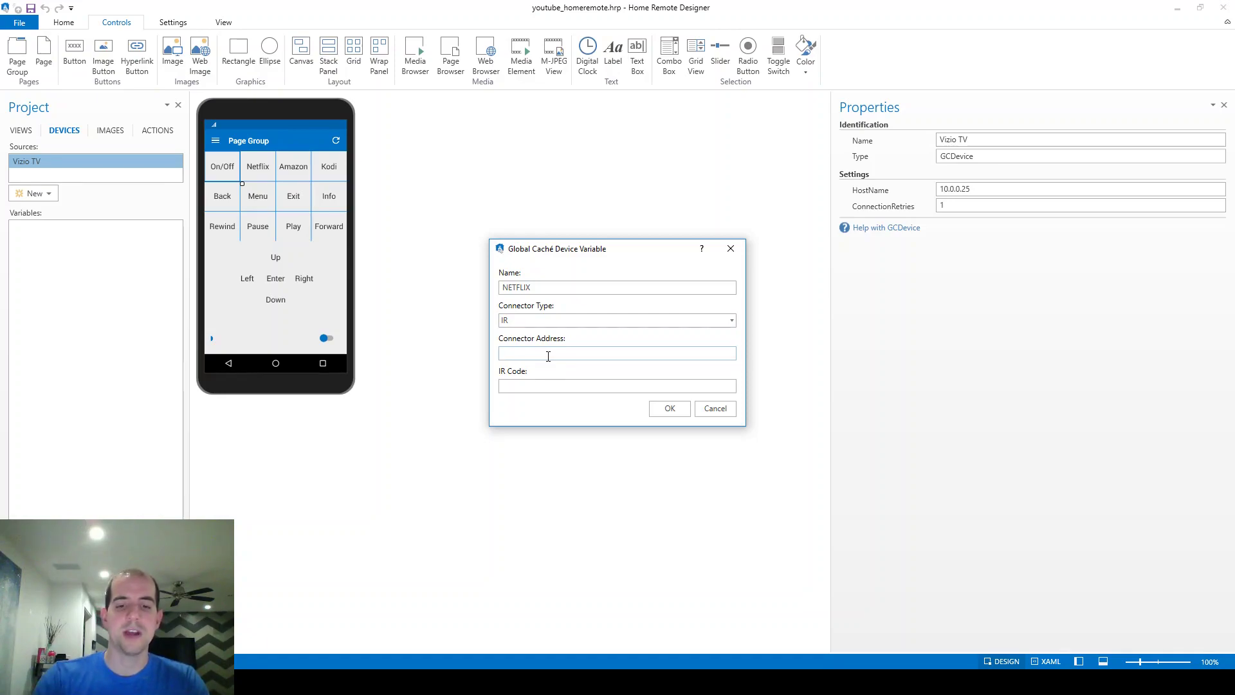
type("1:3")
left_click(521, 384)
right_click(517, 387)
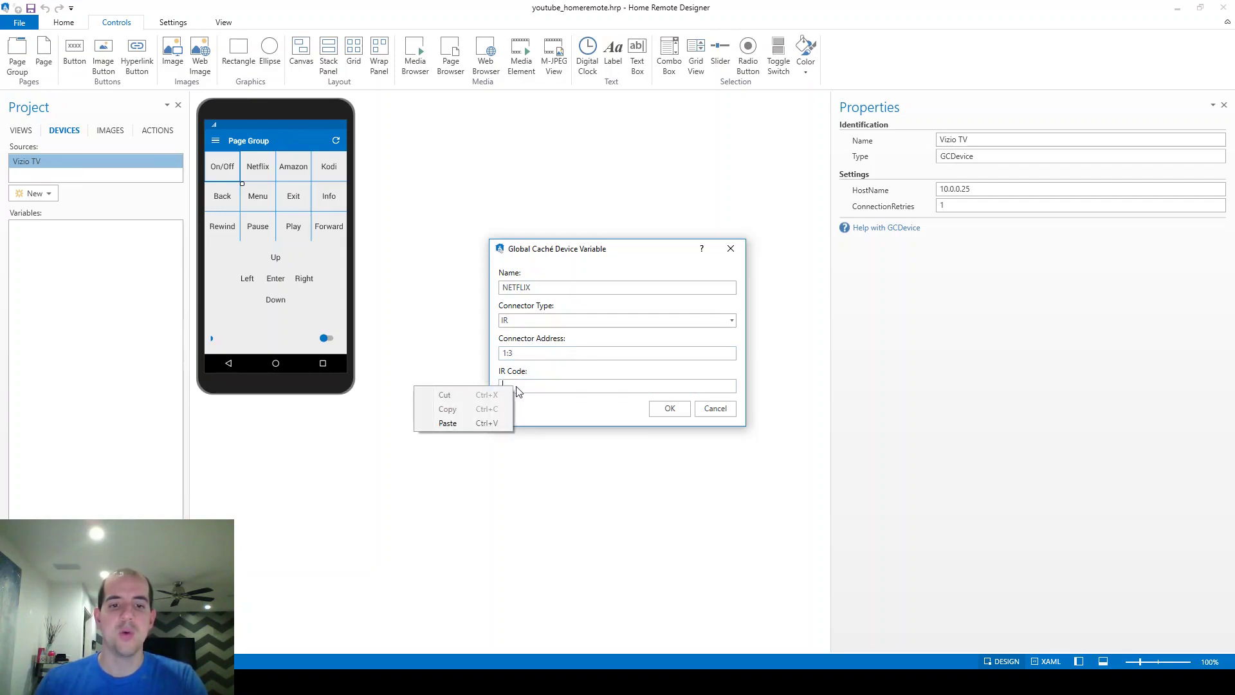
left_click(477, 422)
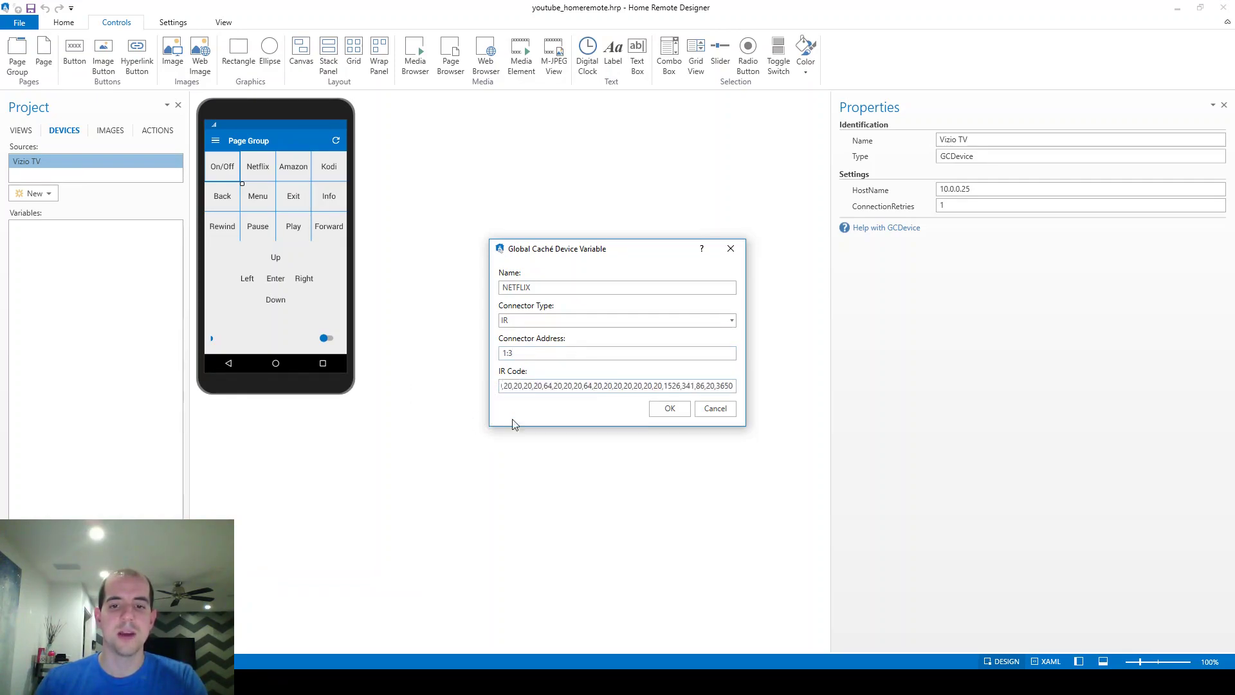
left_click(681, 408)
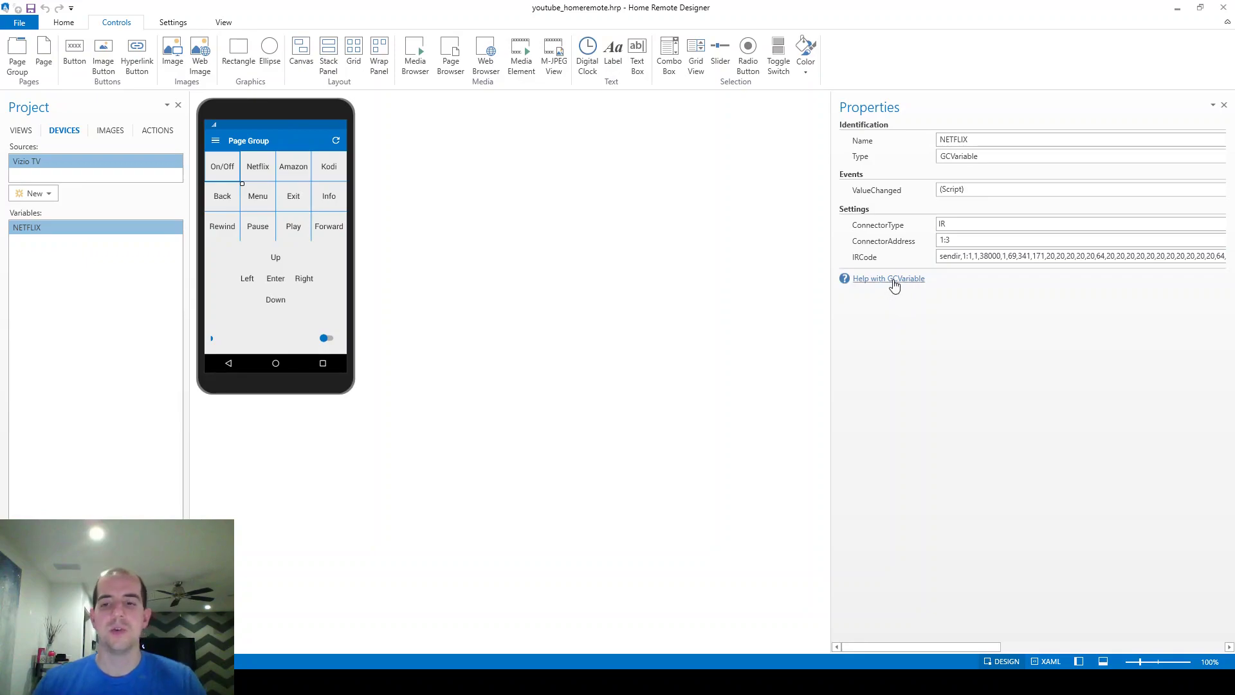
left_click(949, 240)
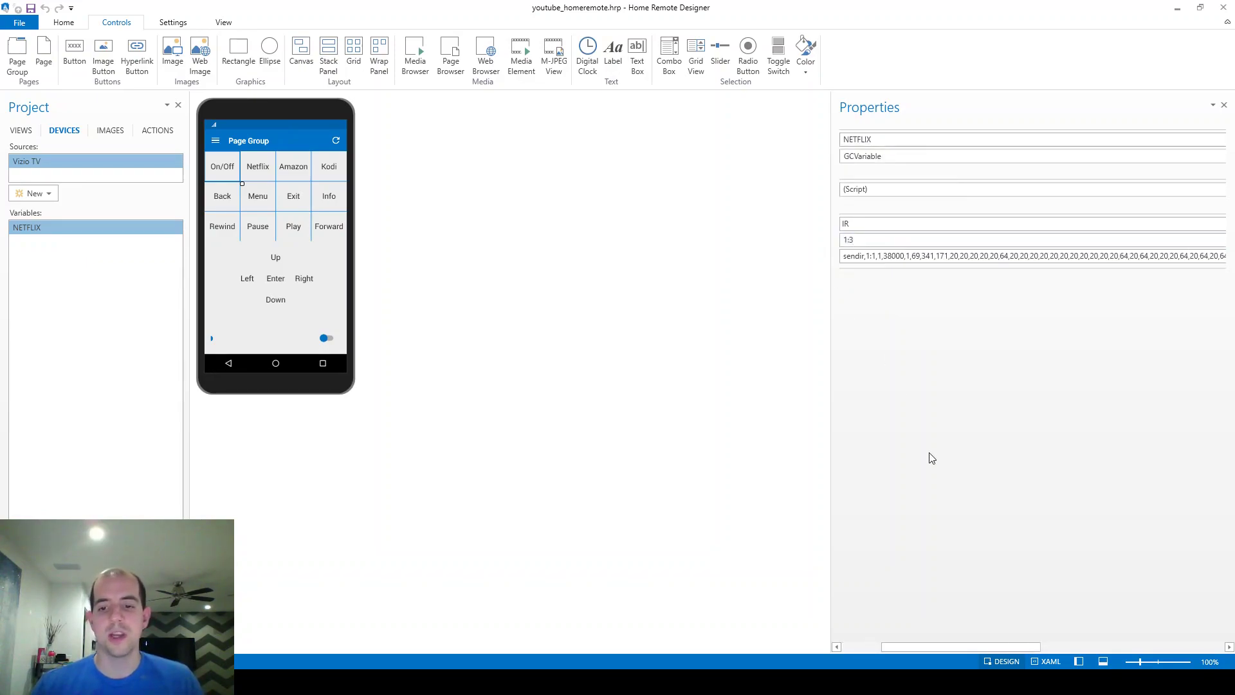
left_click_drag(931, 647, 891, 647)
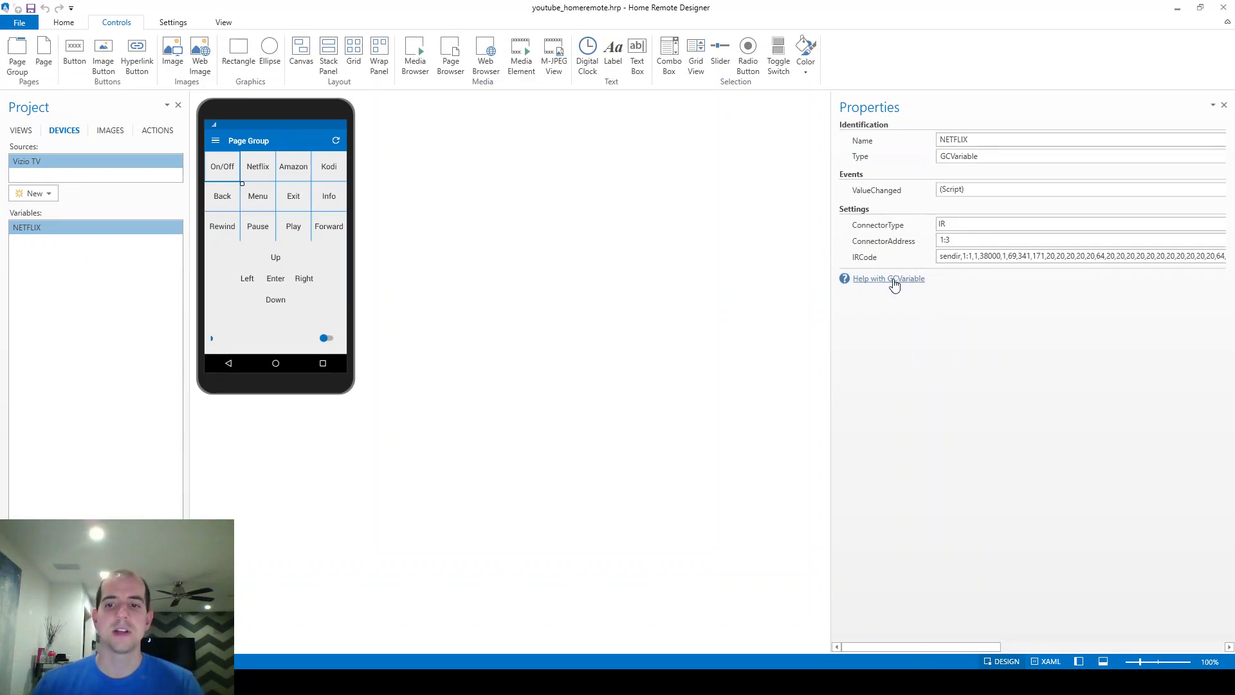
left_click(80, 159)
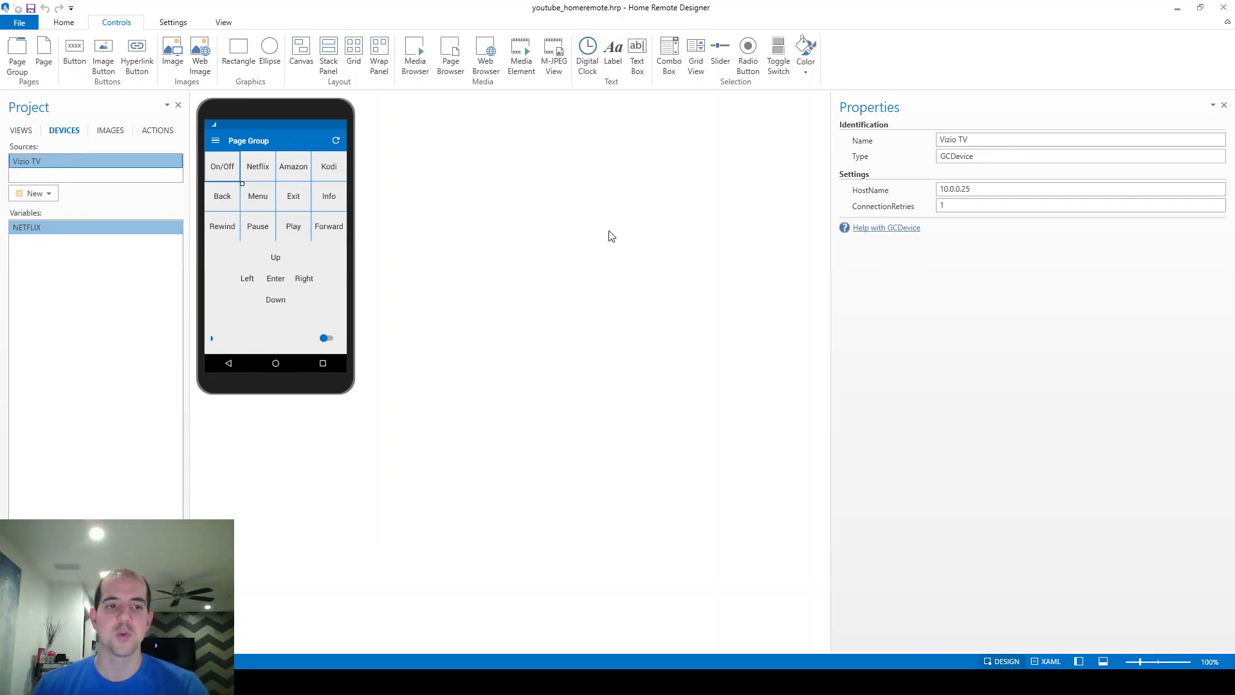
left_click(71, 228)
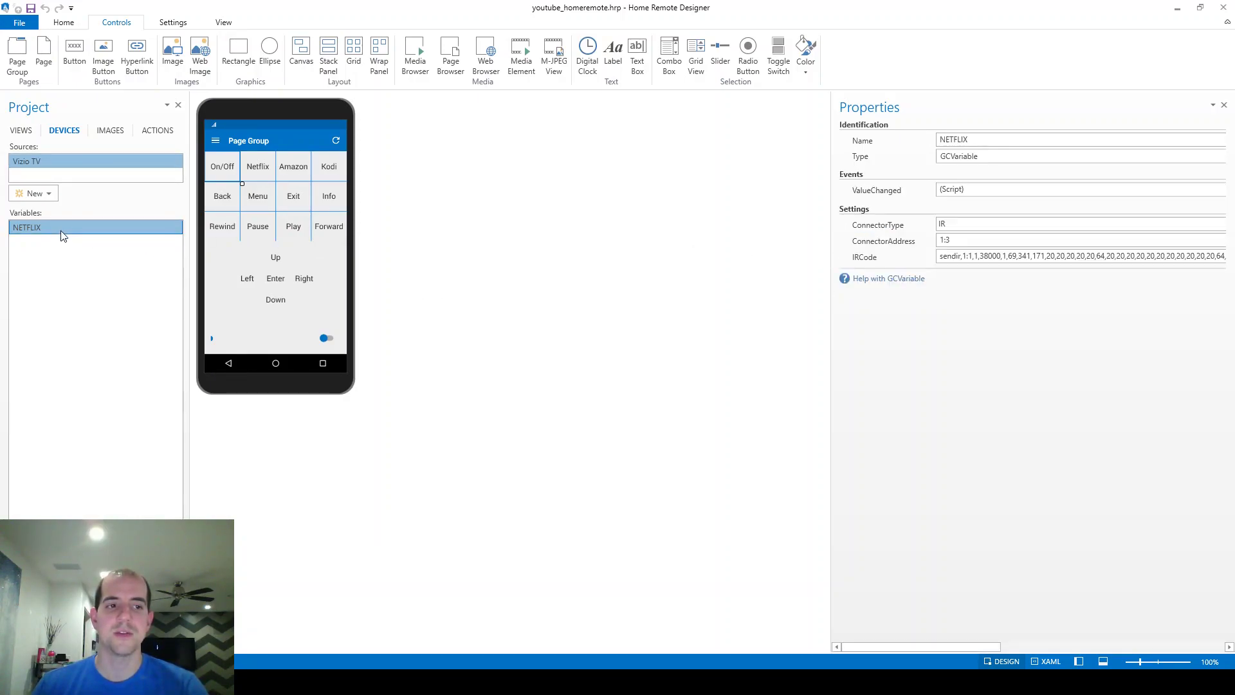
left_click(899, 281)
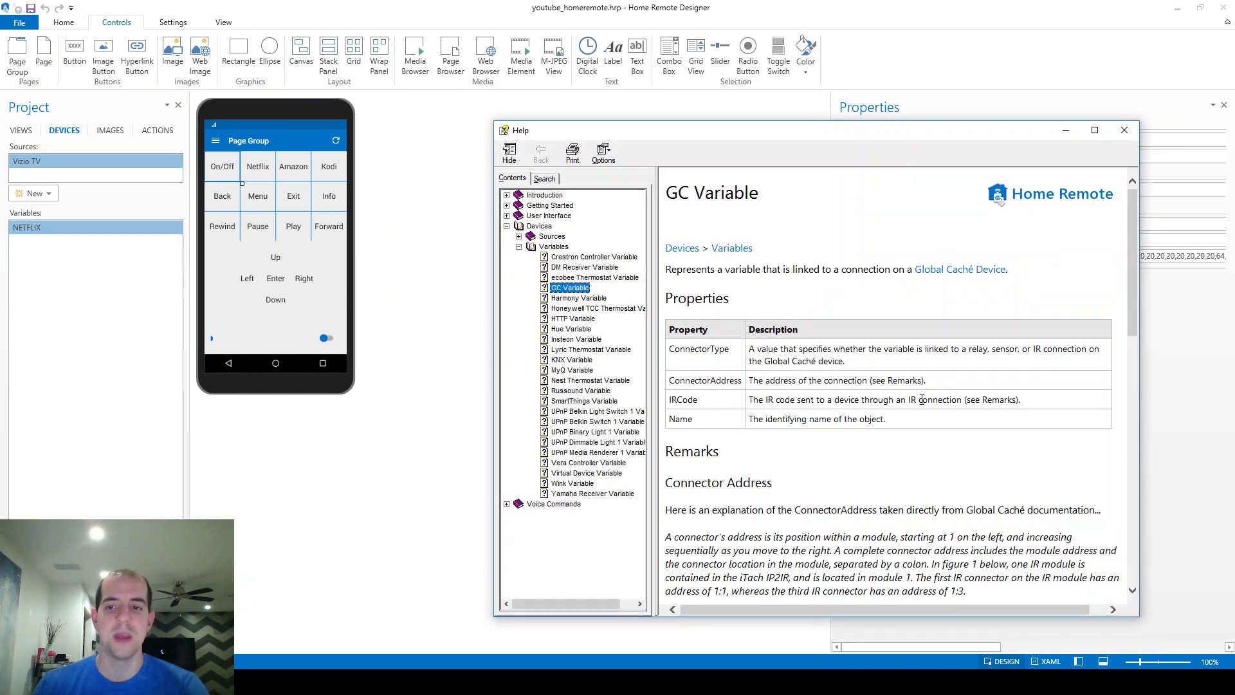
scroll(921, 399, "down", 5)
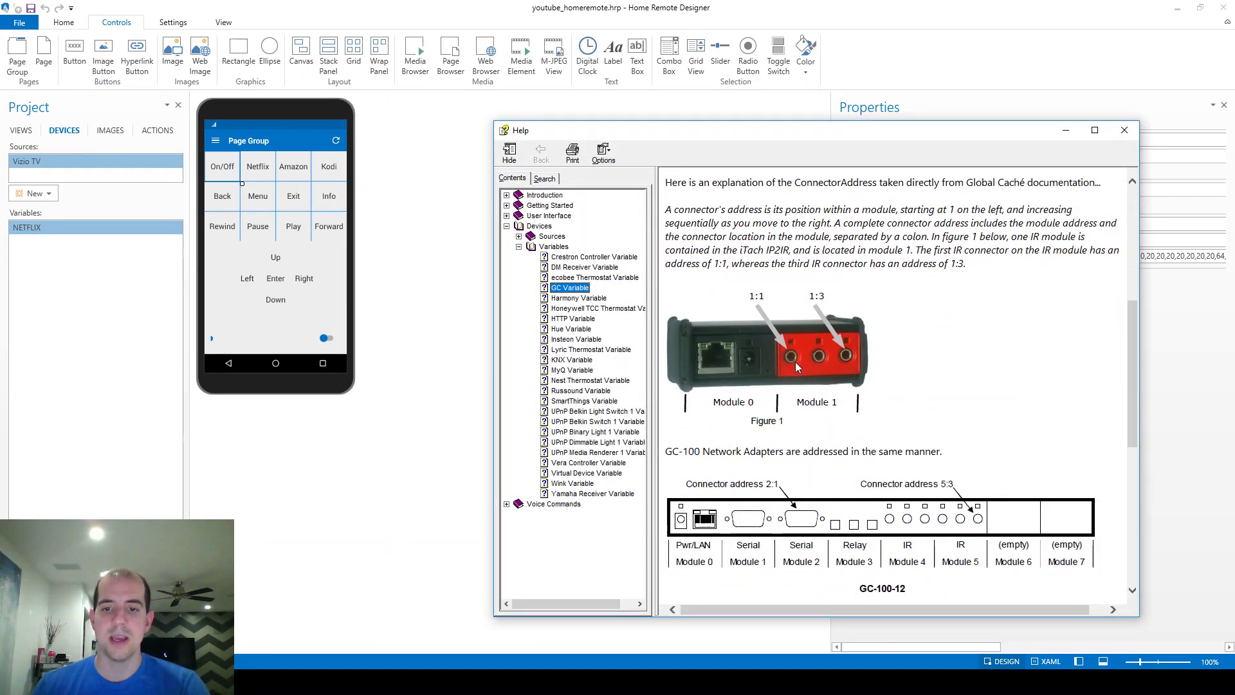
left_click(794, 362)
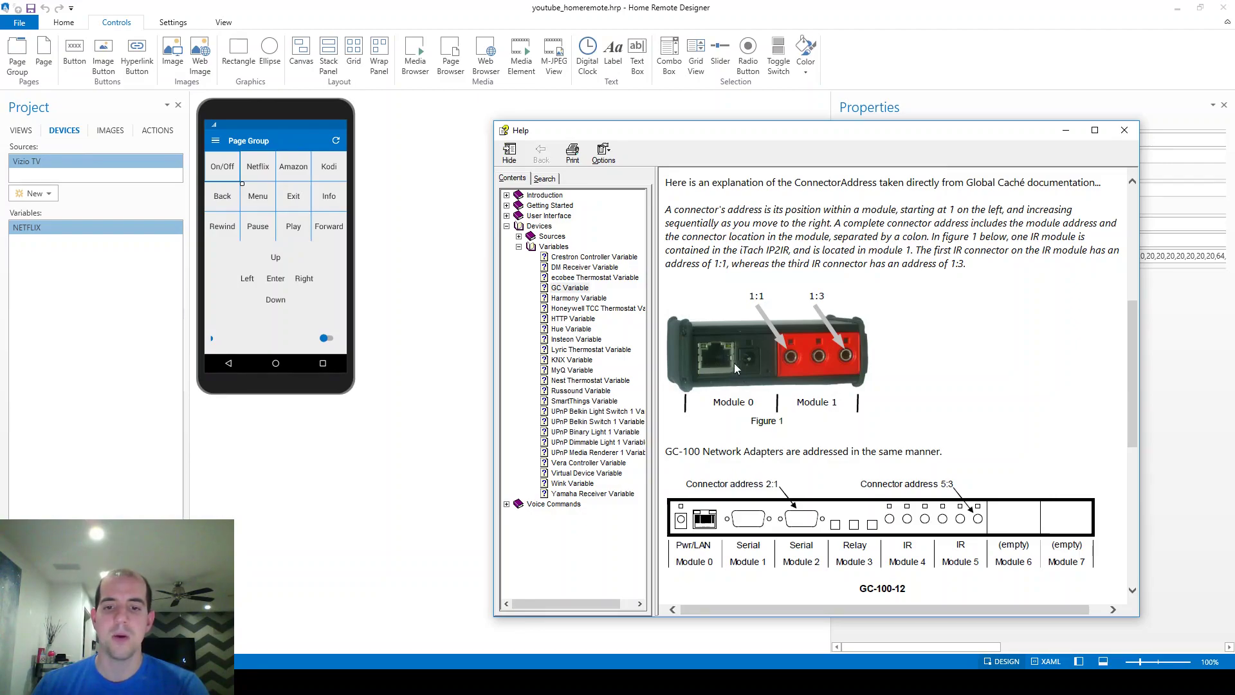
scroll(947, 477, "down", 1)
scroll(947, 478, "down", 1)
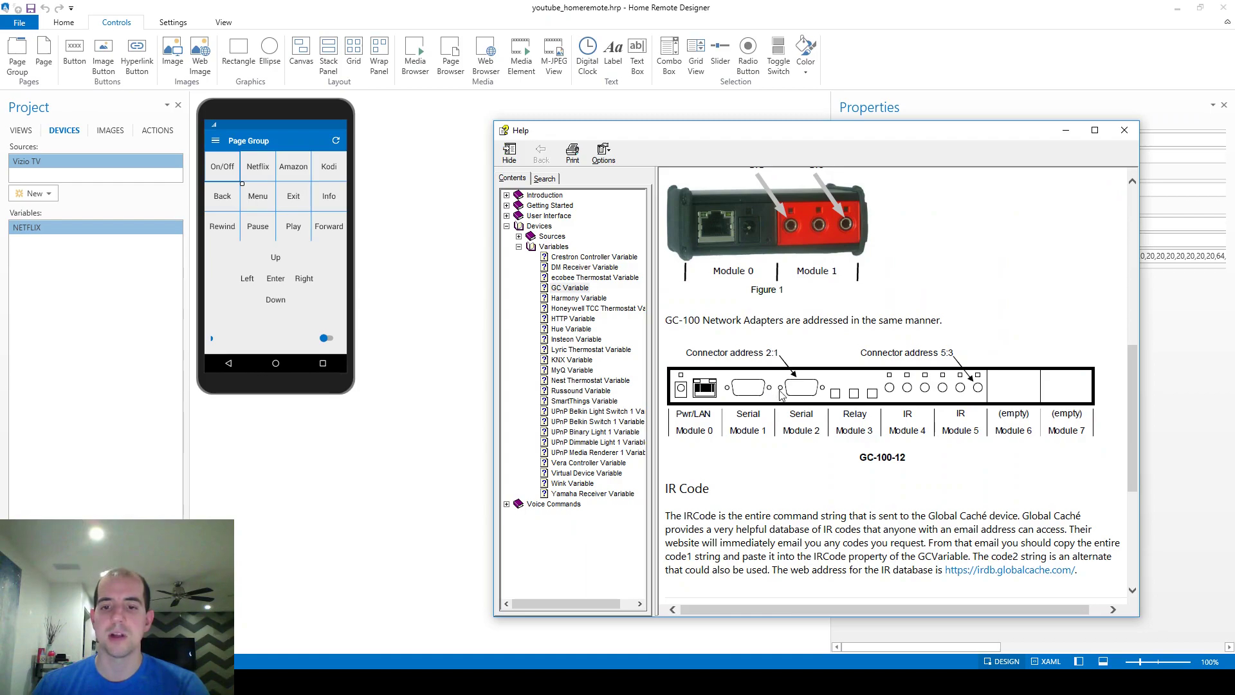
scroll(968, 398, "up", 1)
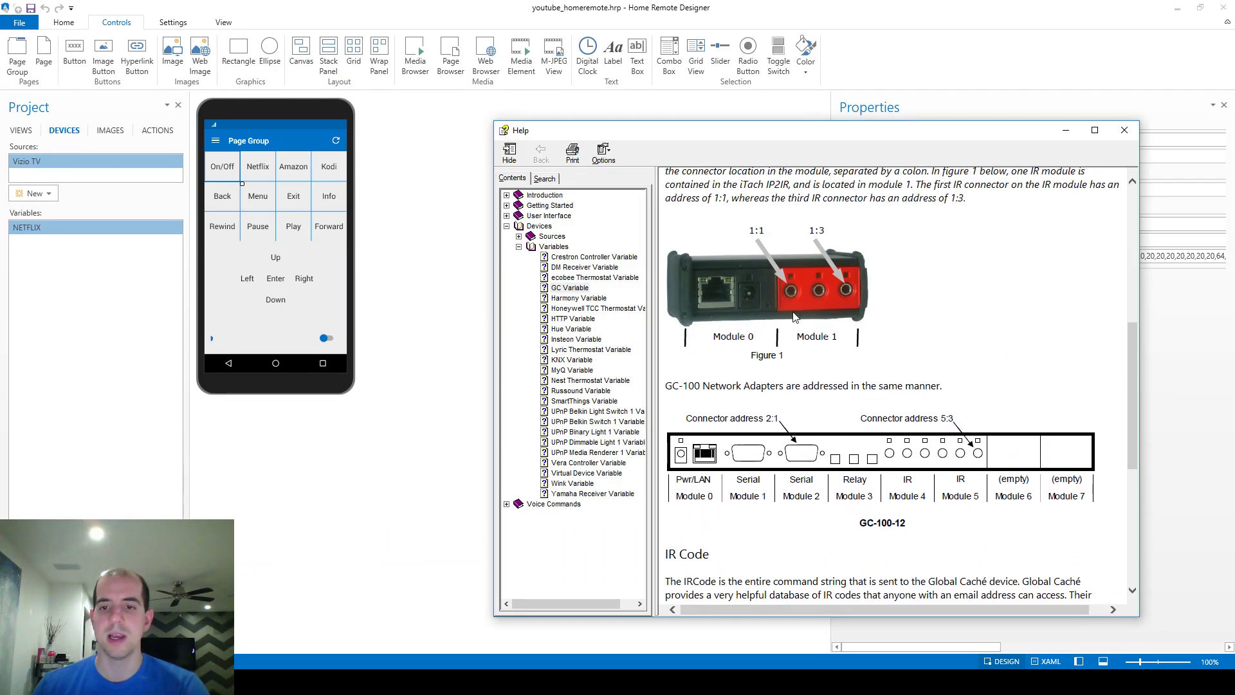
scroll(805, 319, "up", 1)
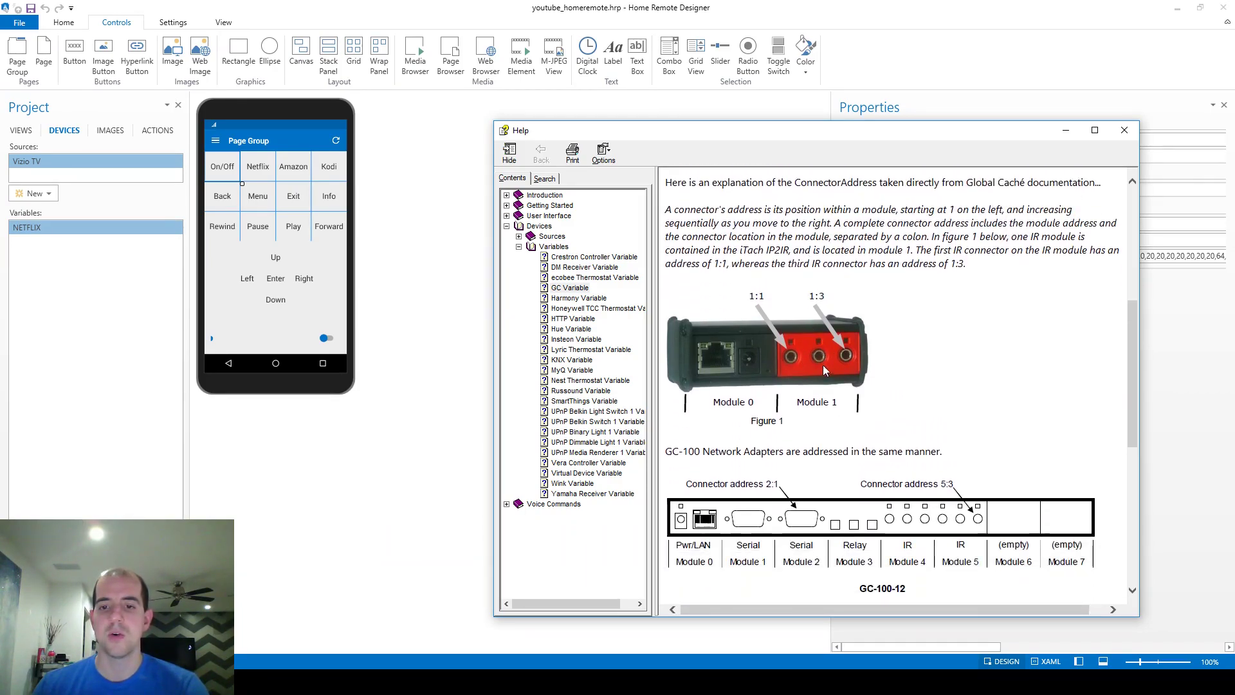
scroll(826, 372, "down", 3)
scroll(826, 371, "down", 1)
scroll(849, 227, "up", 2)
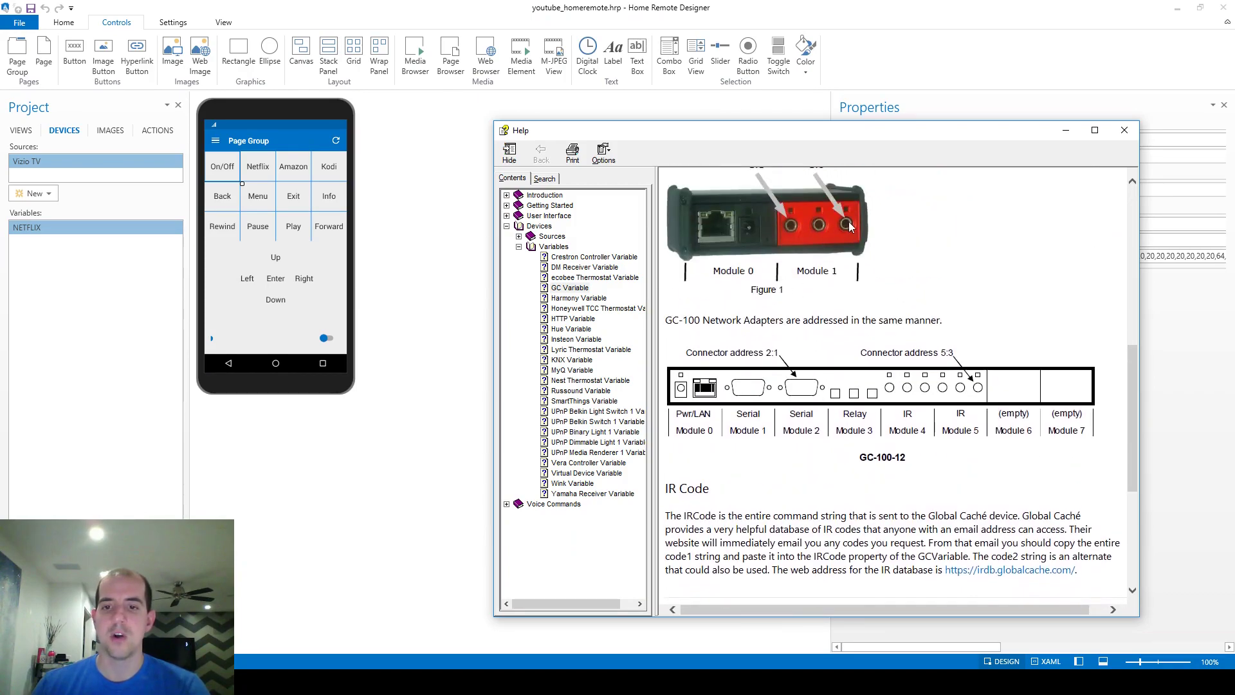
scroll(850, 226, "up", 1)
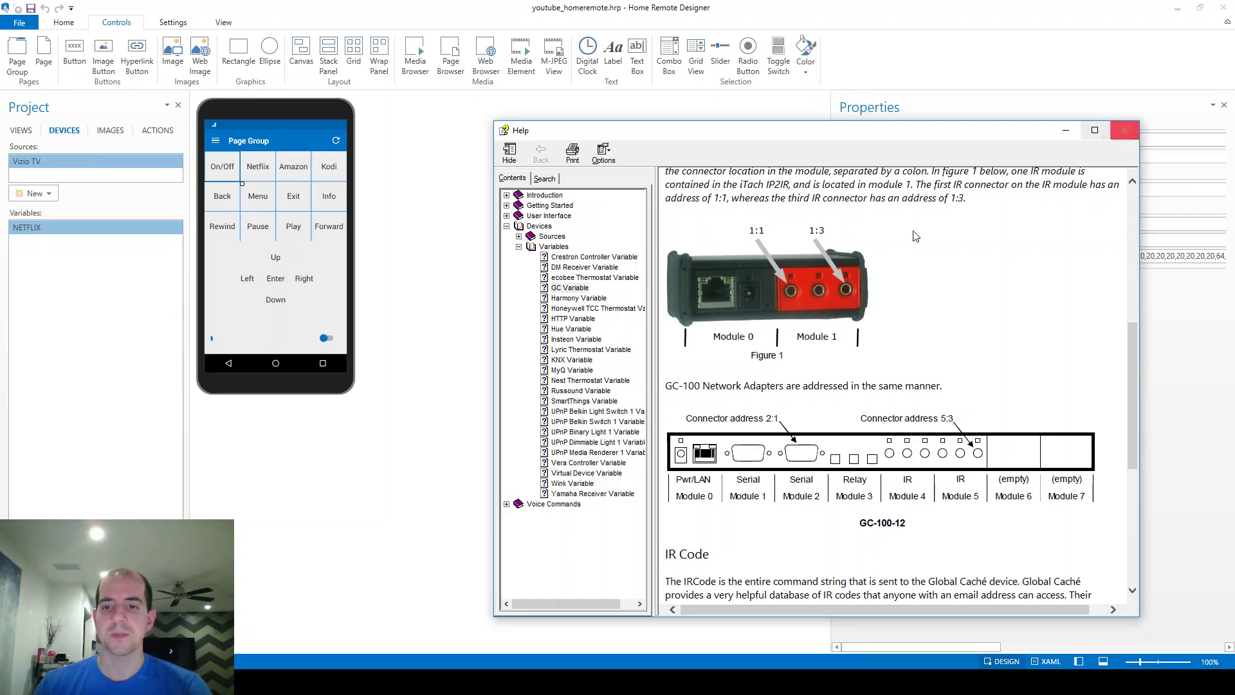
Close Help, check the NETFLIX address 1:3, and view the iTach's connector 3 setup.
left_click(1124, 130)
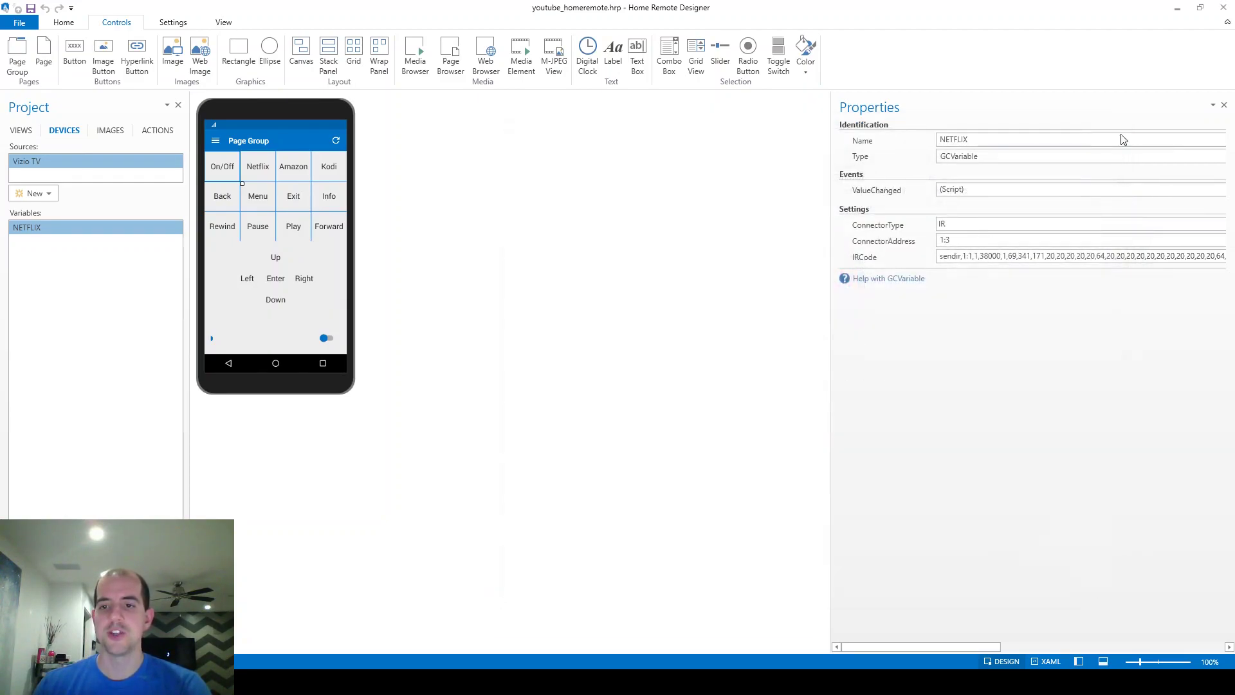
left_click(965, 241)
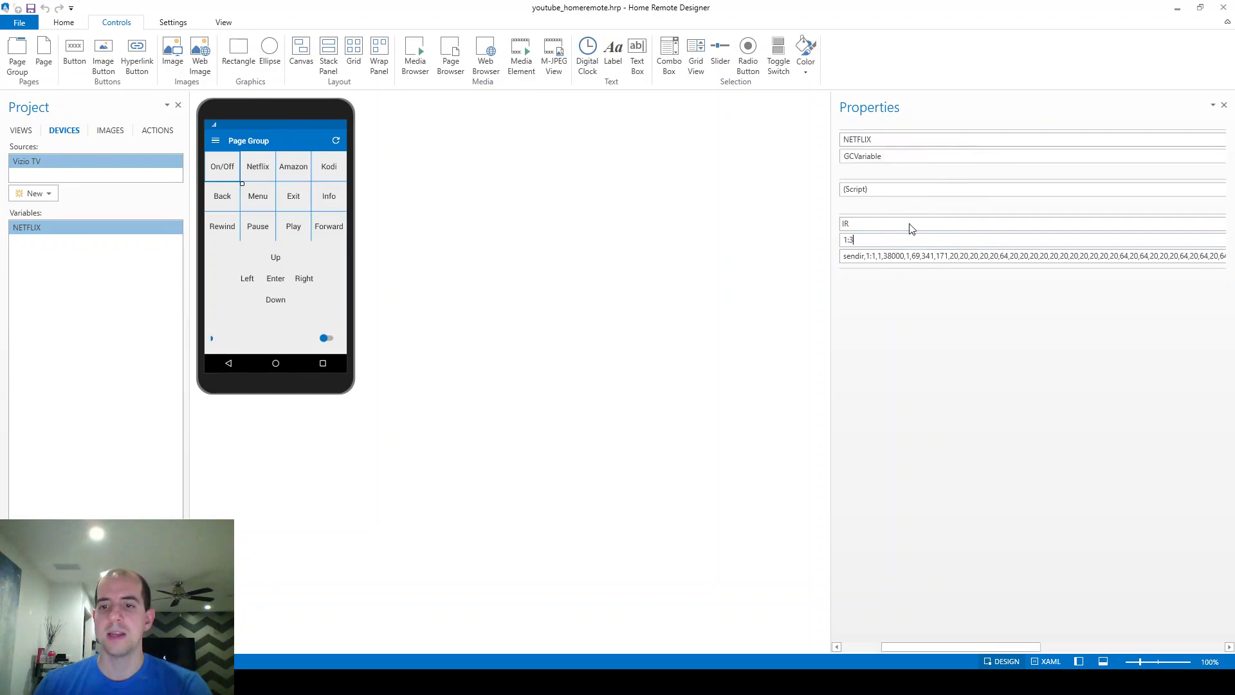
left_click_drag(875, 239, 819, 237)
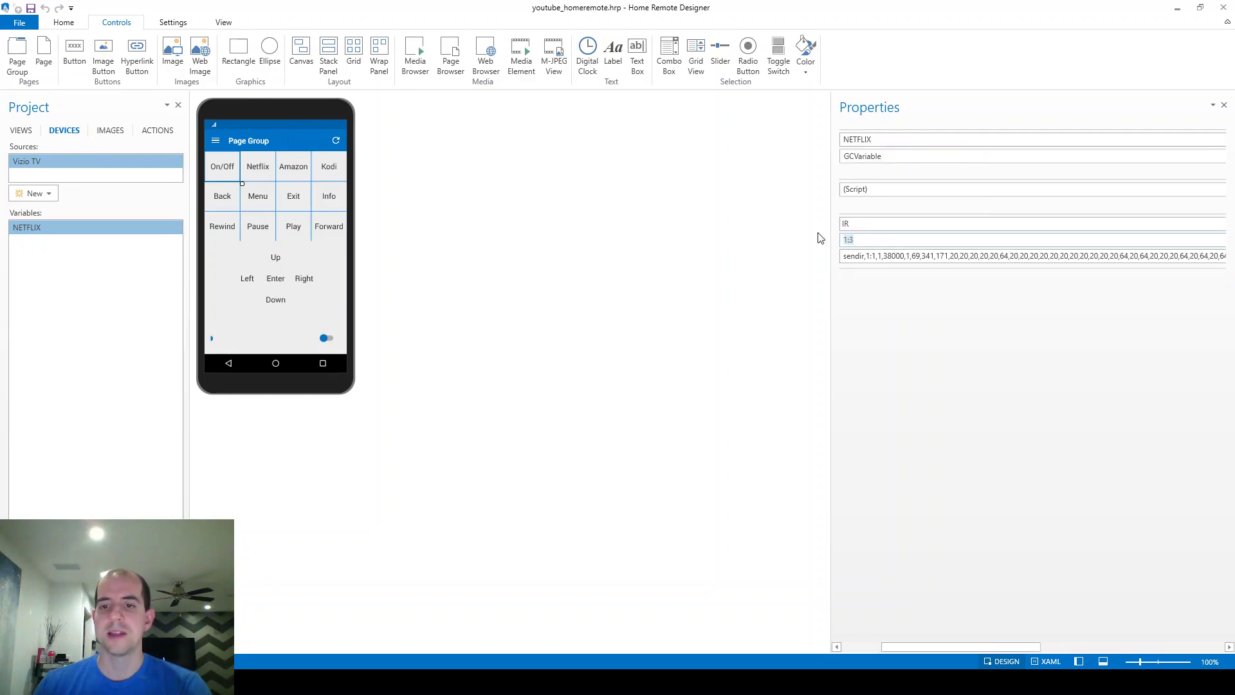
left_click(848, 256)
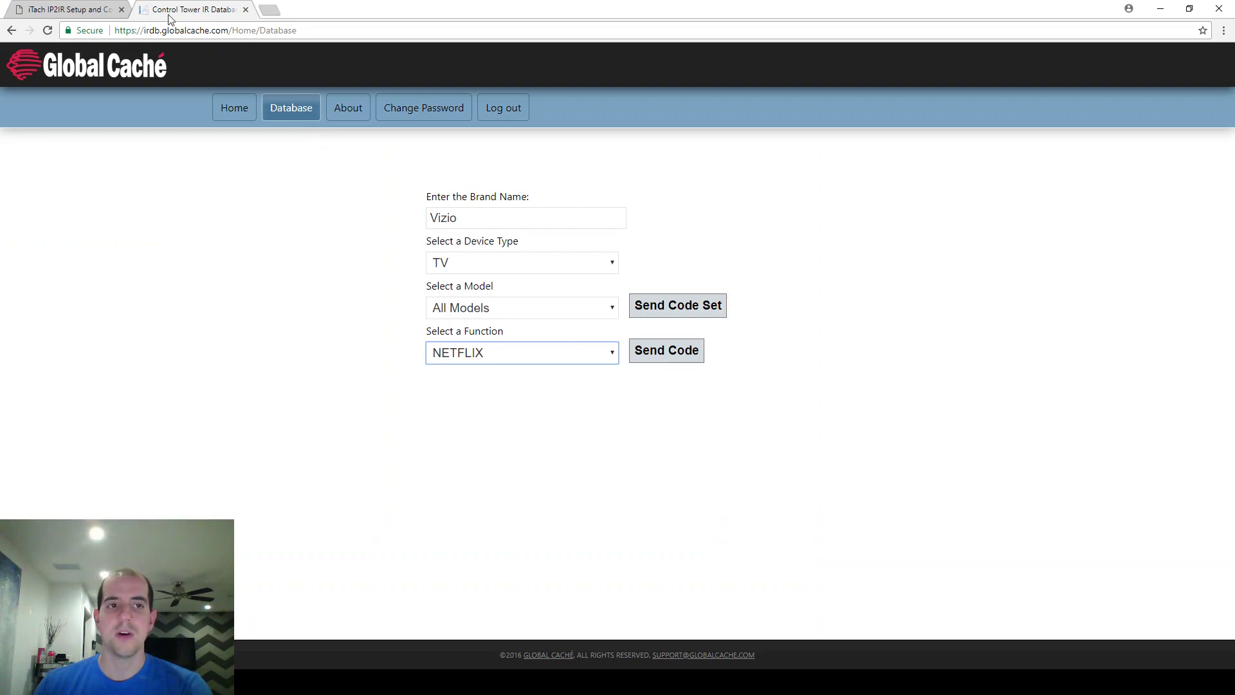
left_click(71, 9)
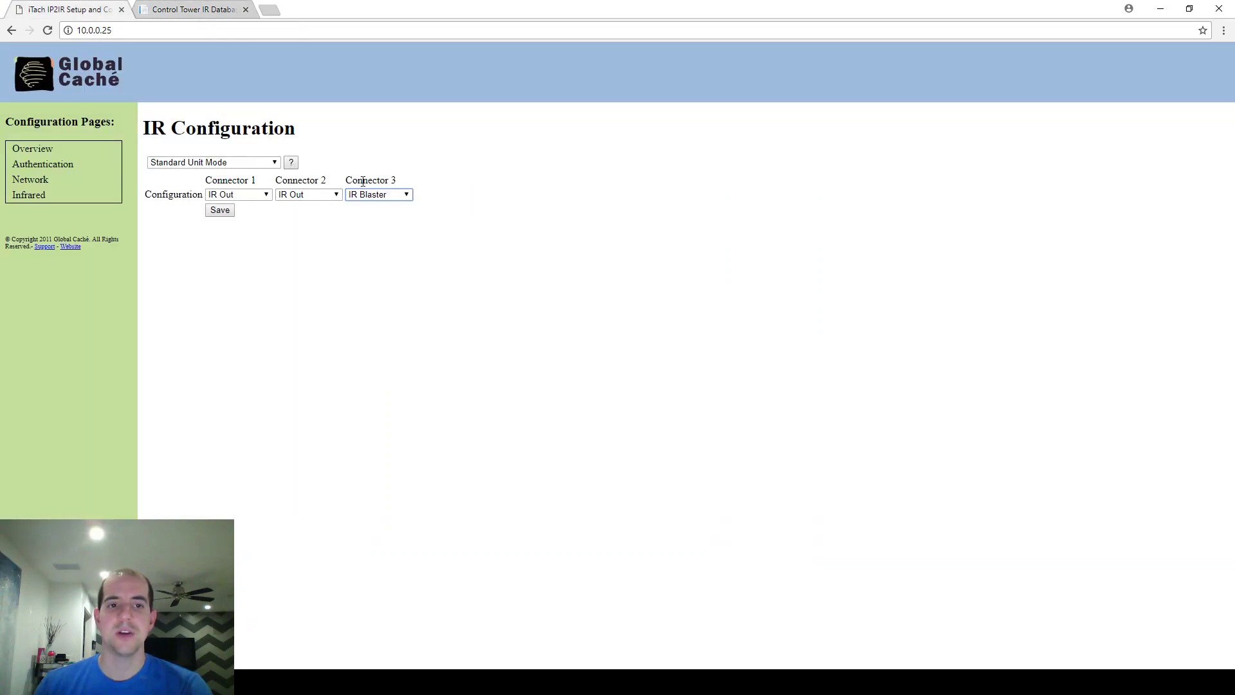
Back in the designer, review the NETFLIX IR code ending 1526,341,86,20,3650.
left_click(1161, 8)
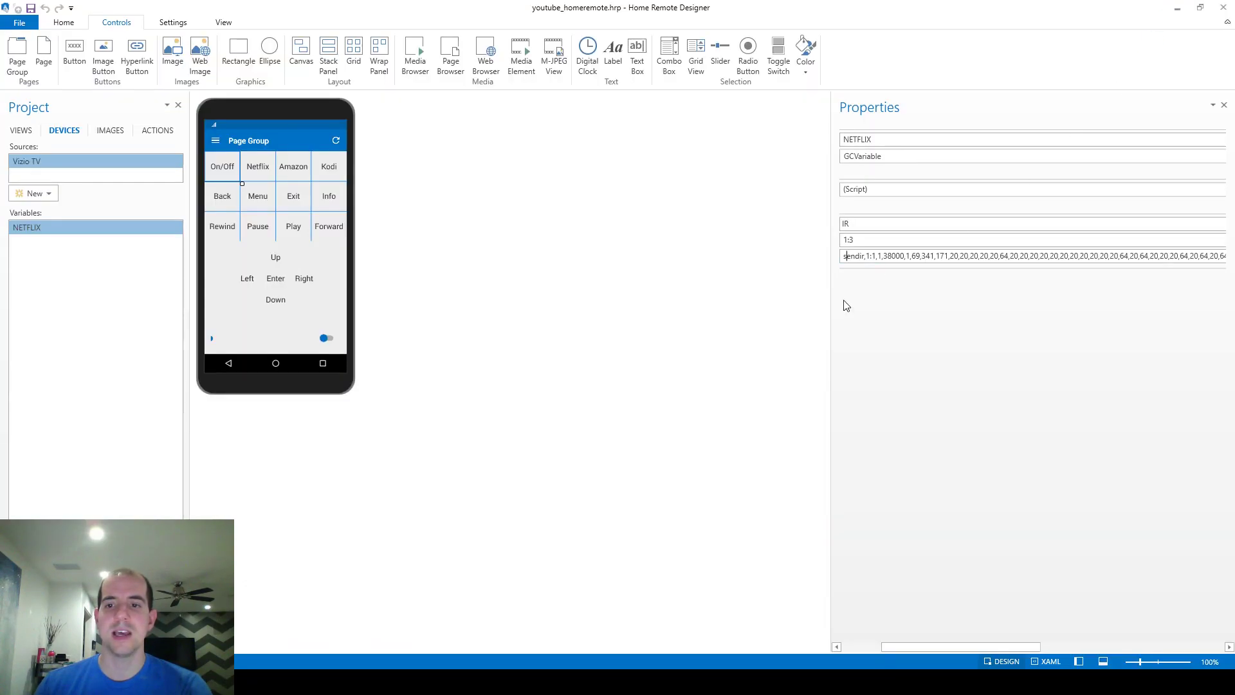
left_click_drag(884, 255, 1233, 268)
left_click_drag(1142, 646, 833, 623)
left_click(940, 255)
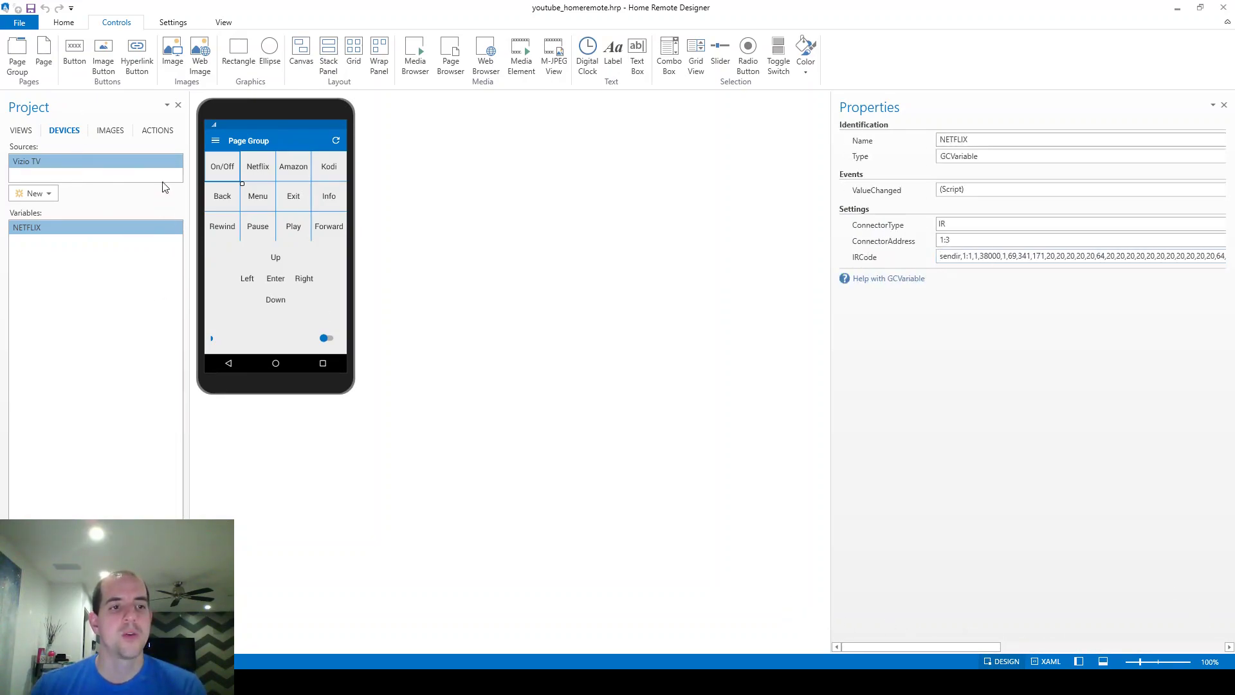
In the VIEWS outline, select Button (Netflix) and expand its States.
left_click(22, 132)
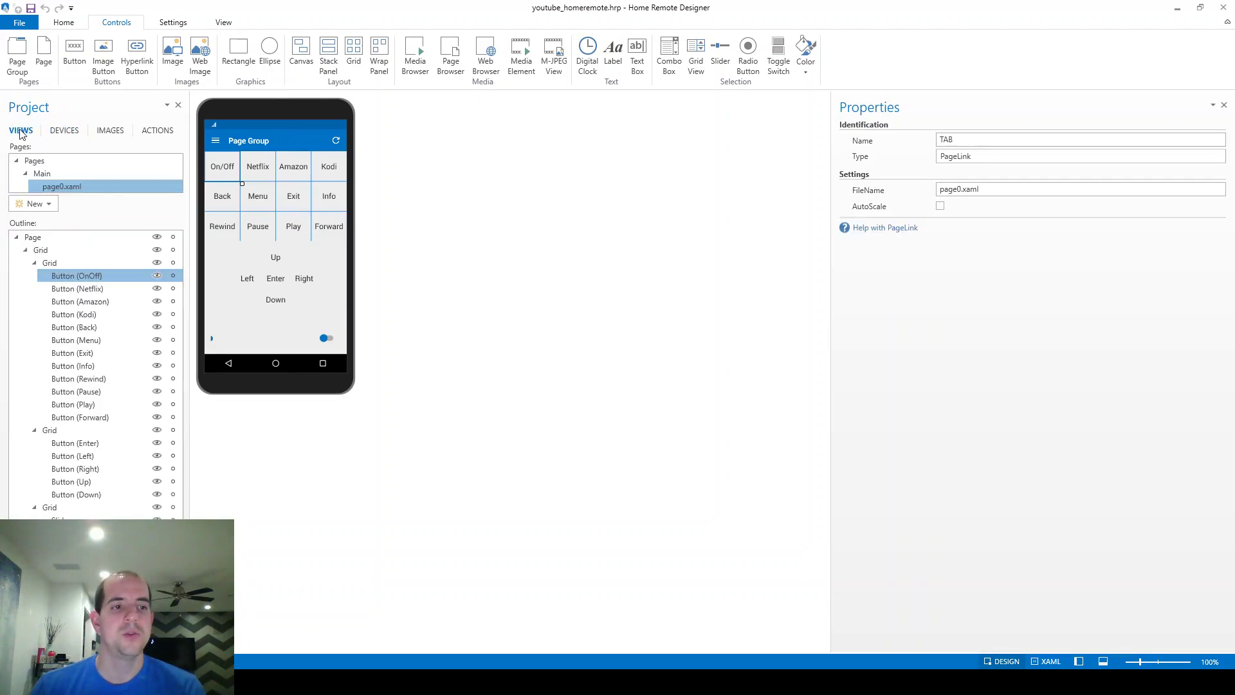
left_click(98, 288)
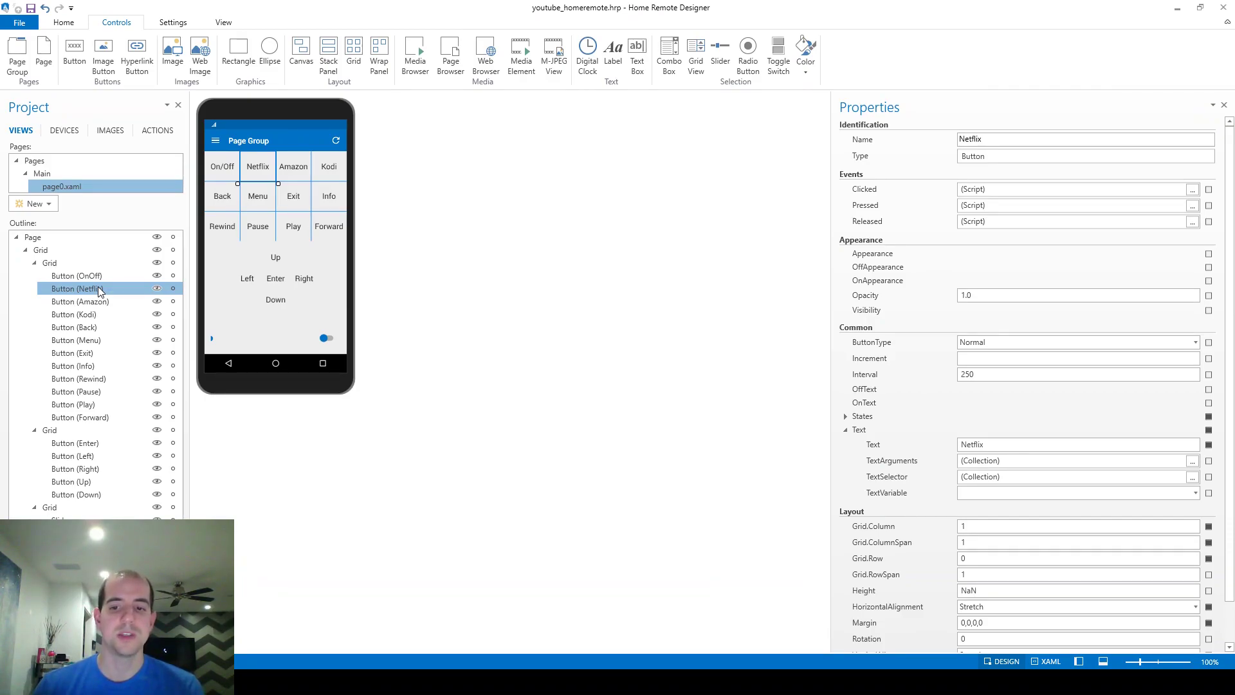
left_click(846, 417)
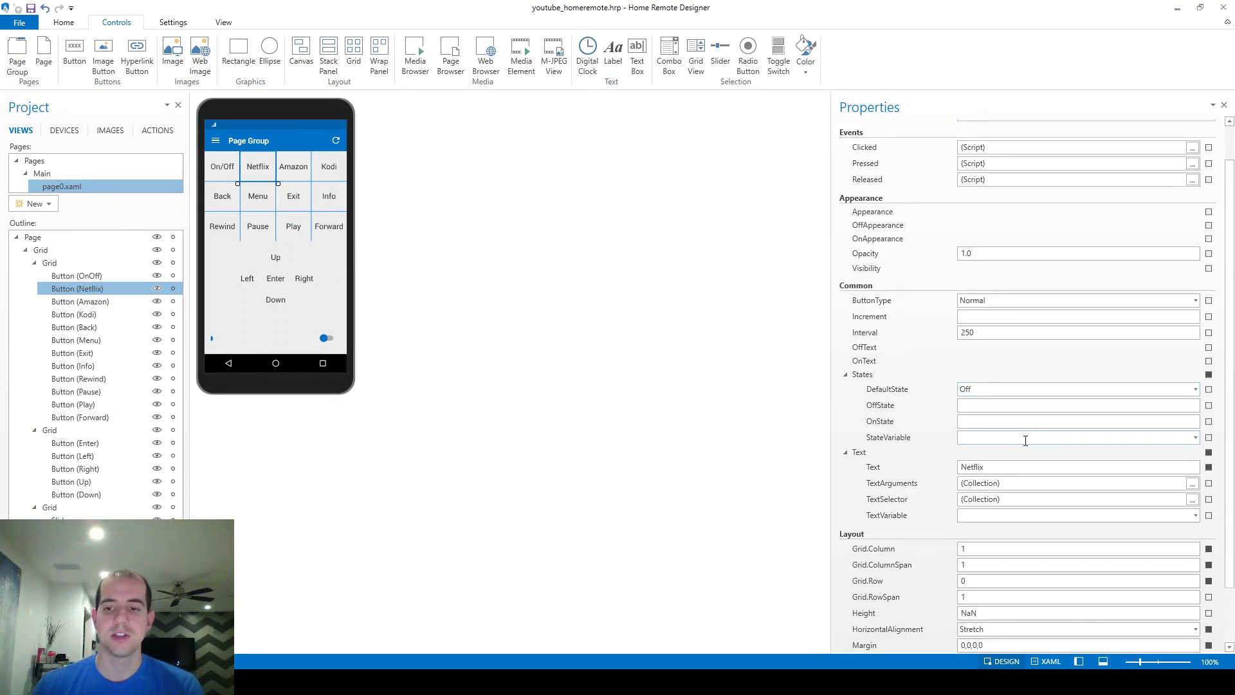
Set the button's StateVariable to NETFLIX.
left_click(1196, 438)
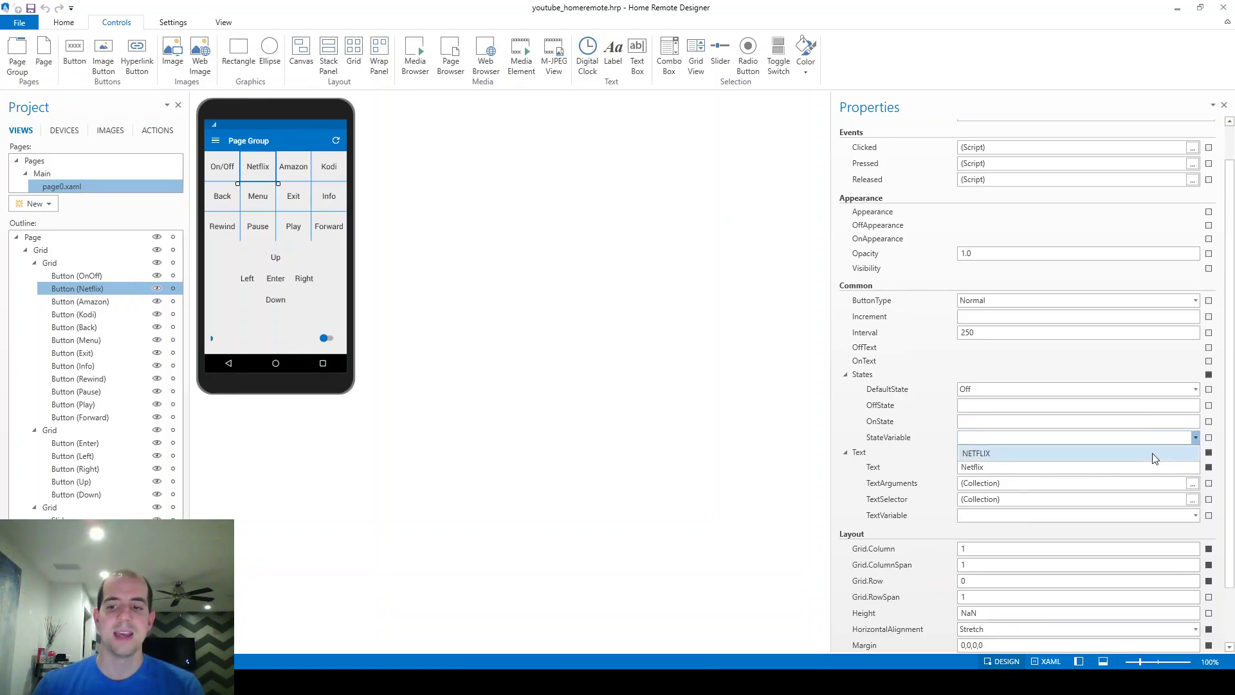
left_click(1152, 454)
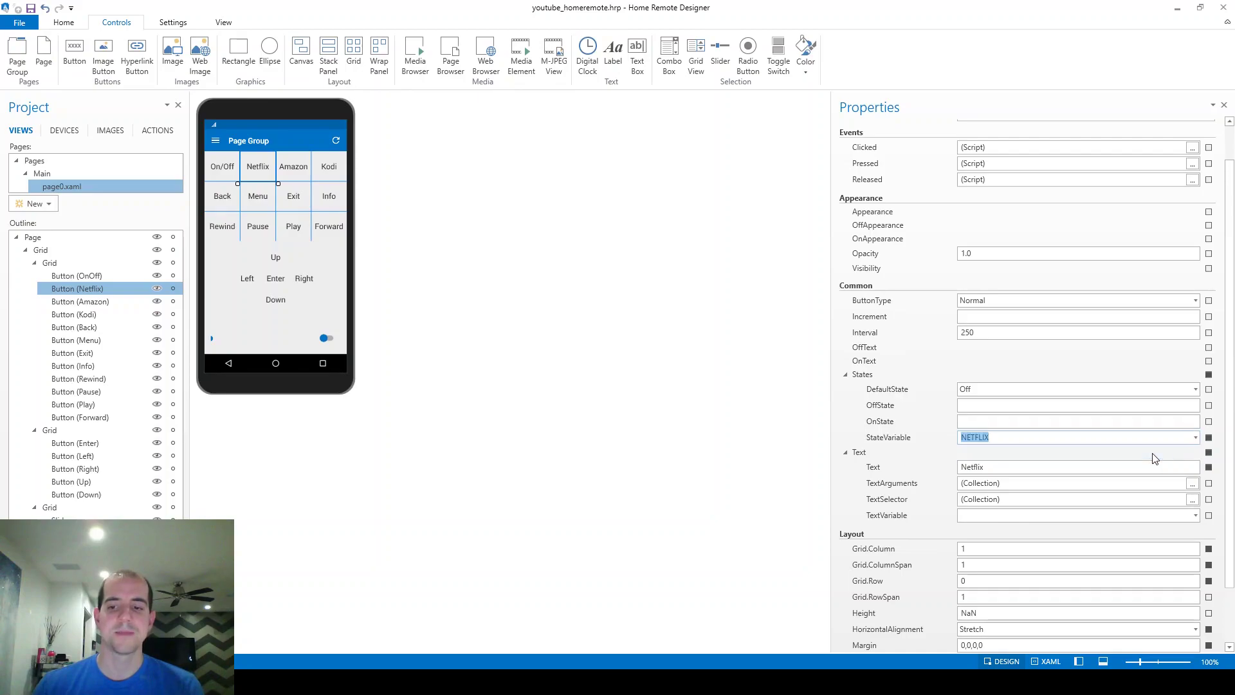
left_click(1005, 436)
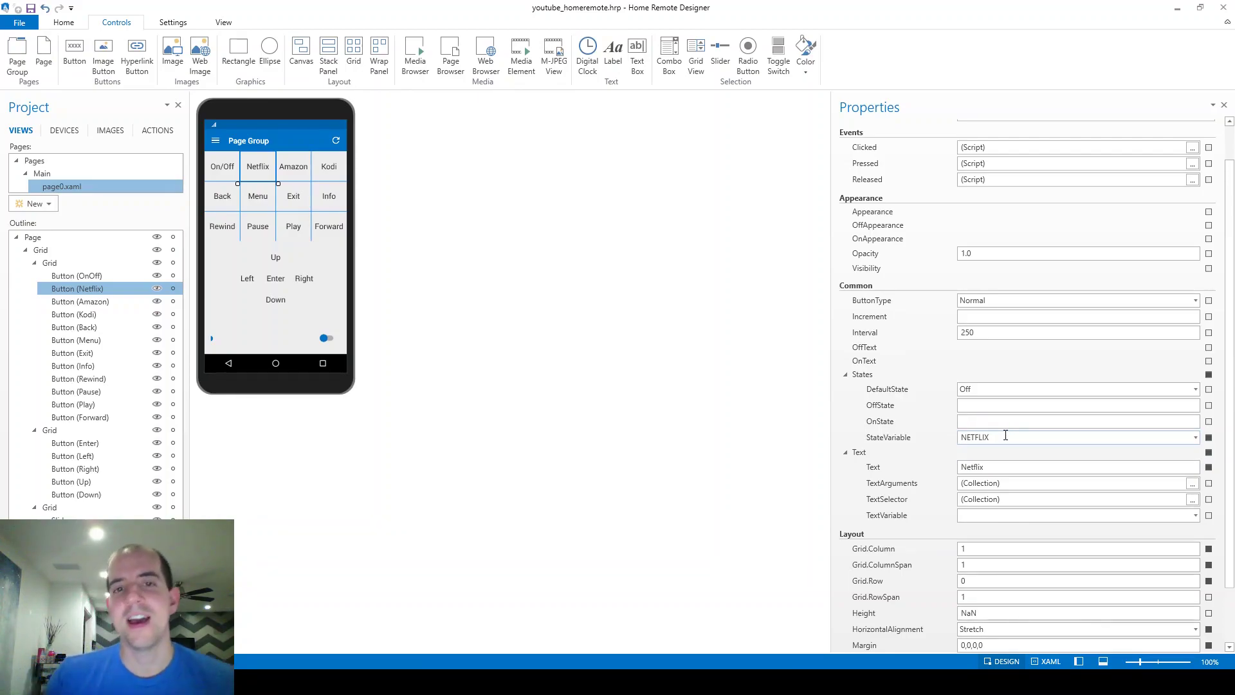
left_click_drag(1004, 436, 970, 437)
left_click(973, 440)
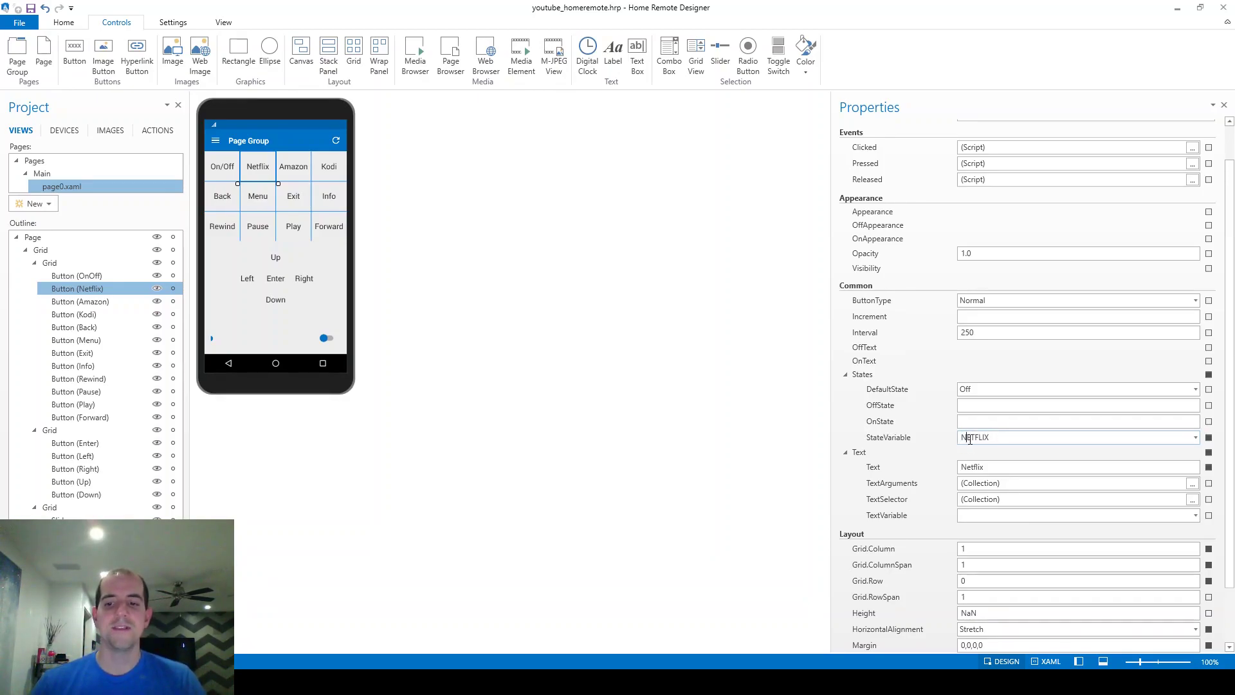
double_click(973, 439)
left_click(1013, 436)
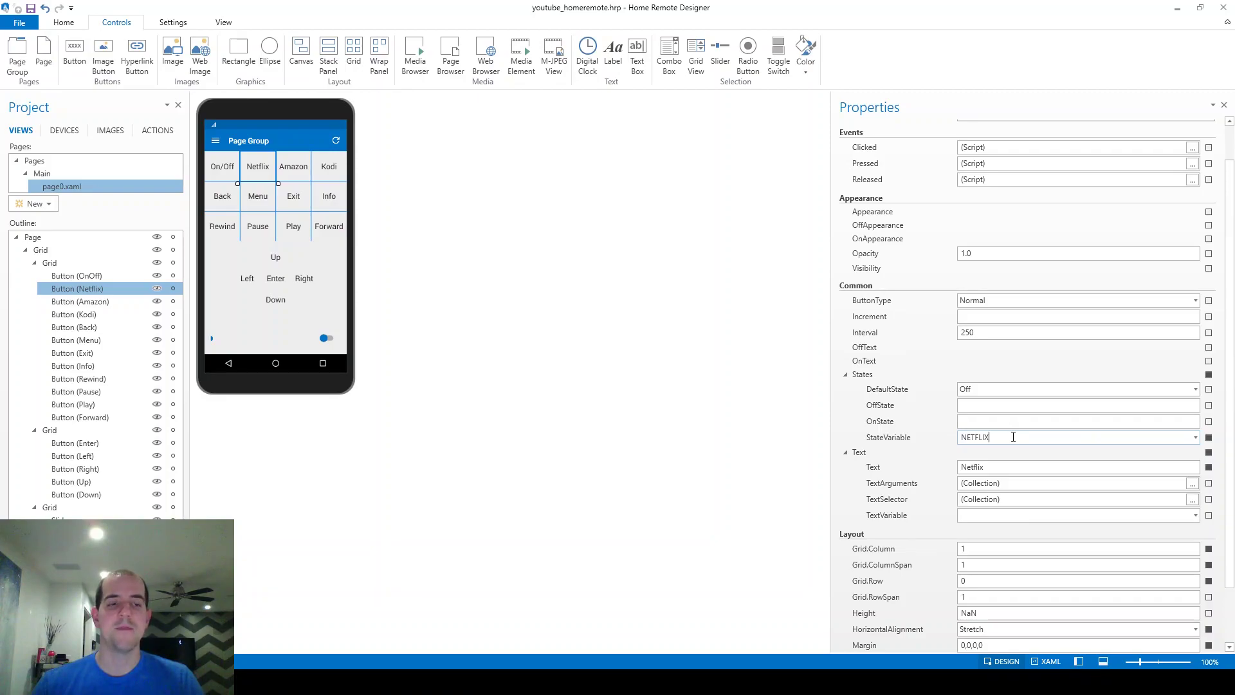
On the DEVICES tab, rename the NETFLIX variable to 'Vizio TV - NETFLIX'.
left_click(63, 131)
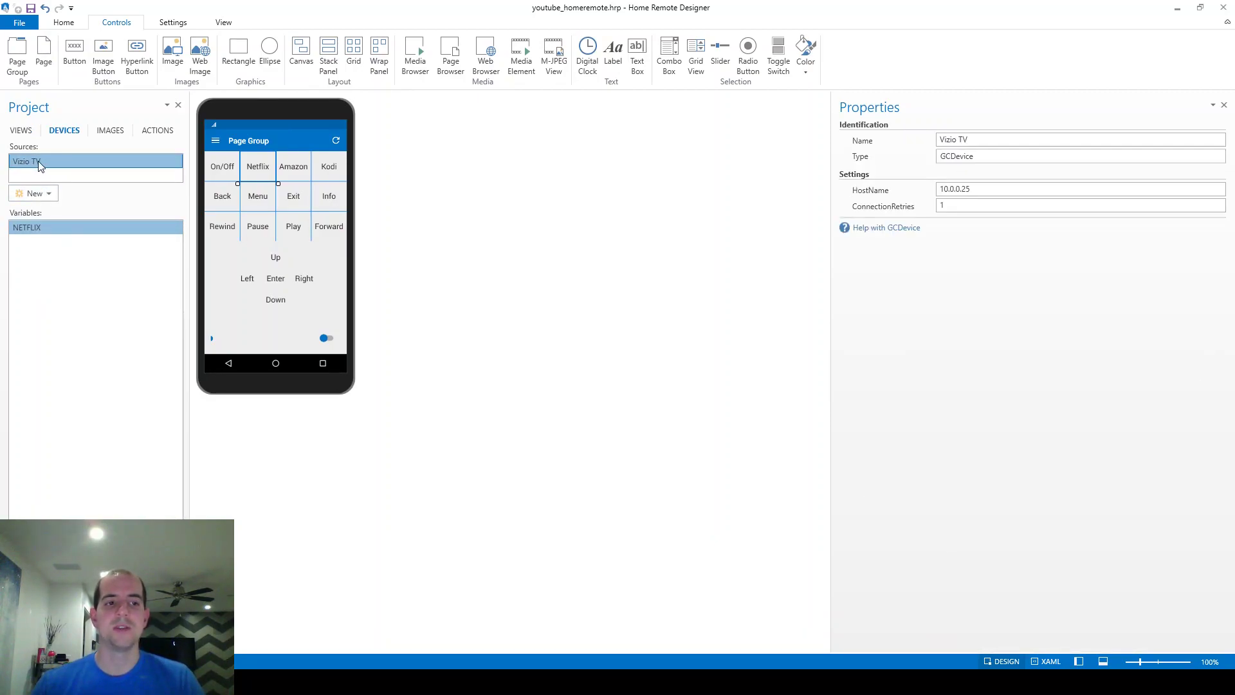
left_click(21, 130)
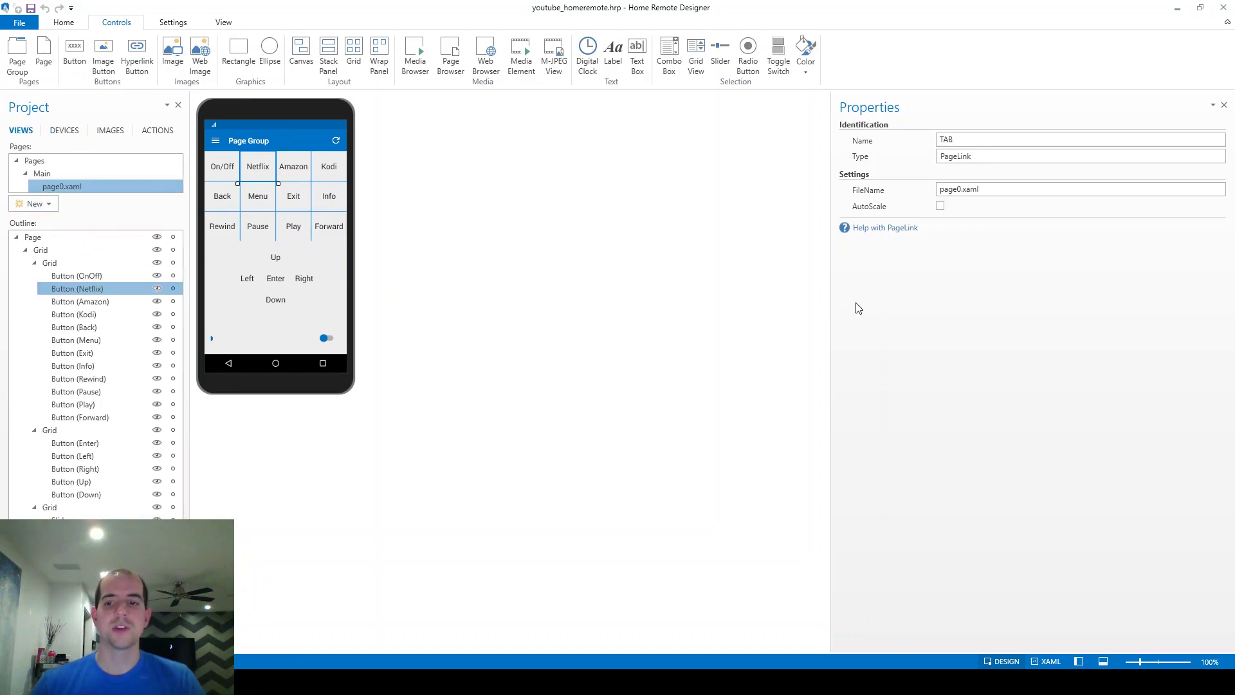
left_click(65, 132)
left_click(43, 227)
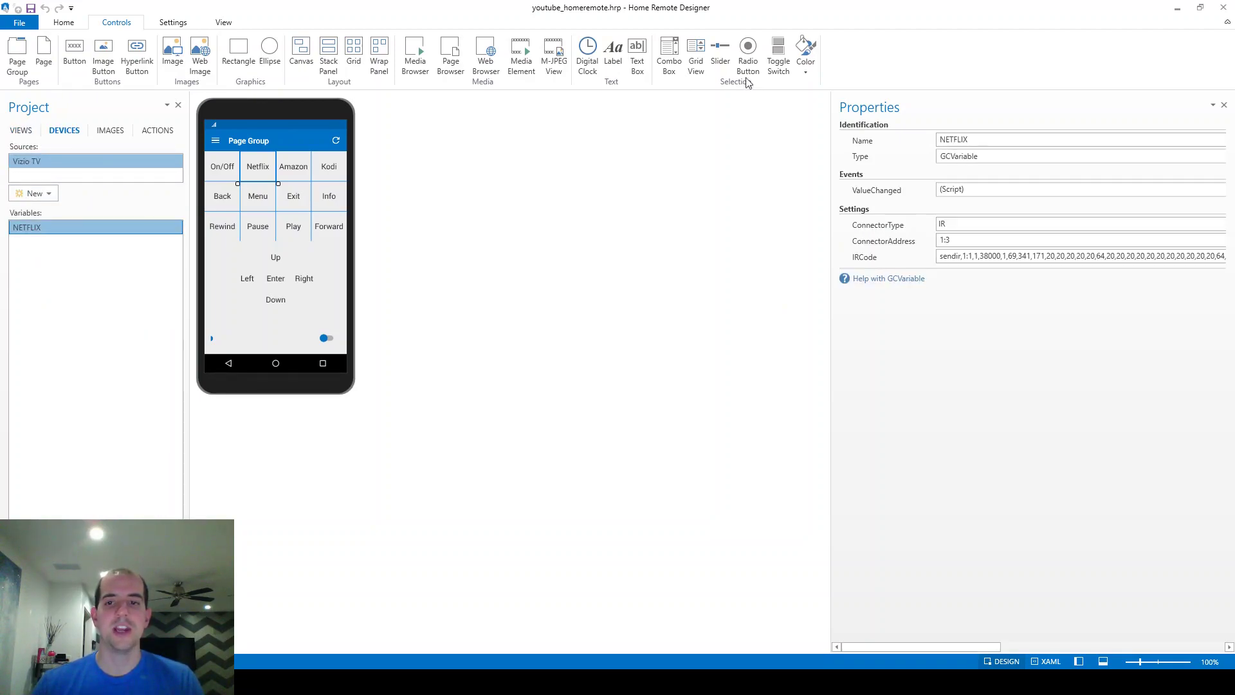
left_click(941, 137)
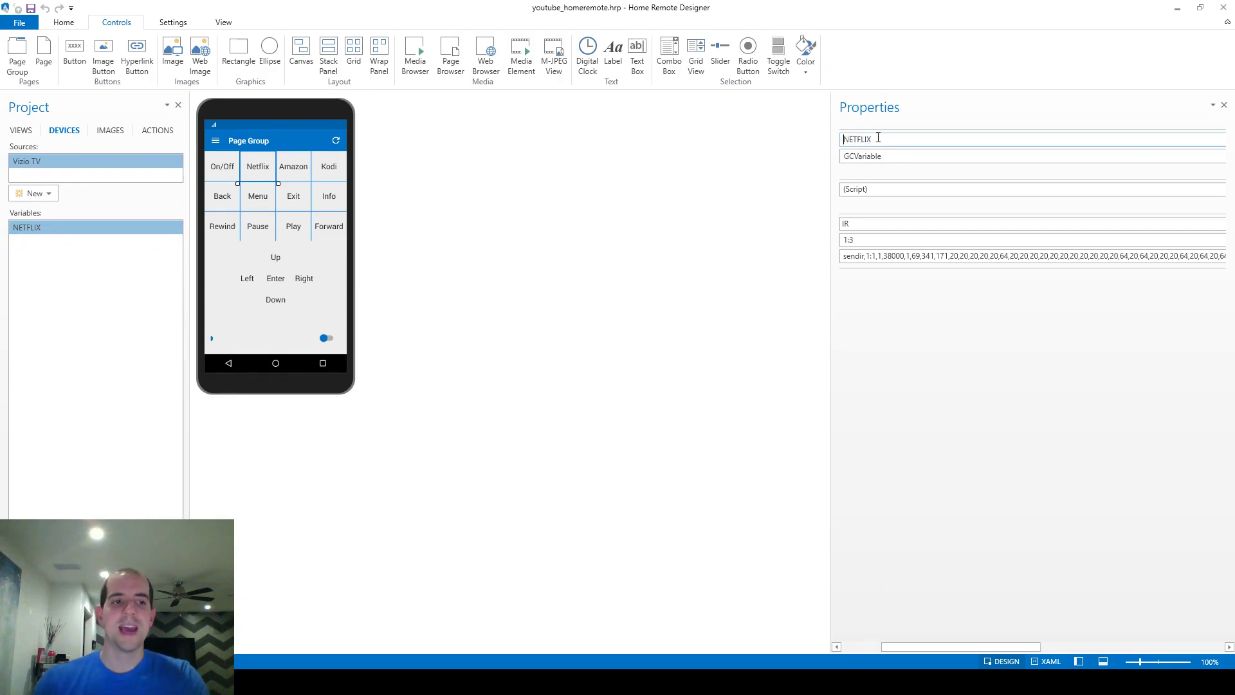
type("Vizio ")
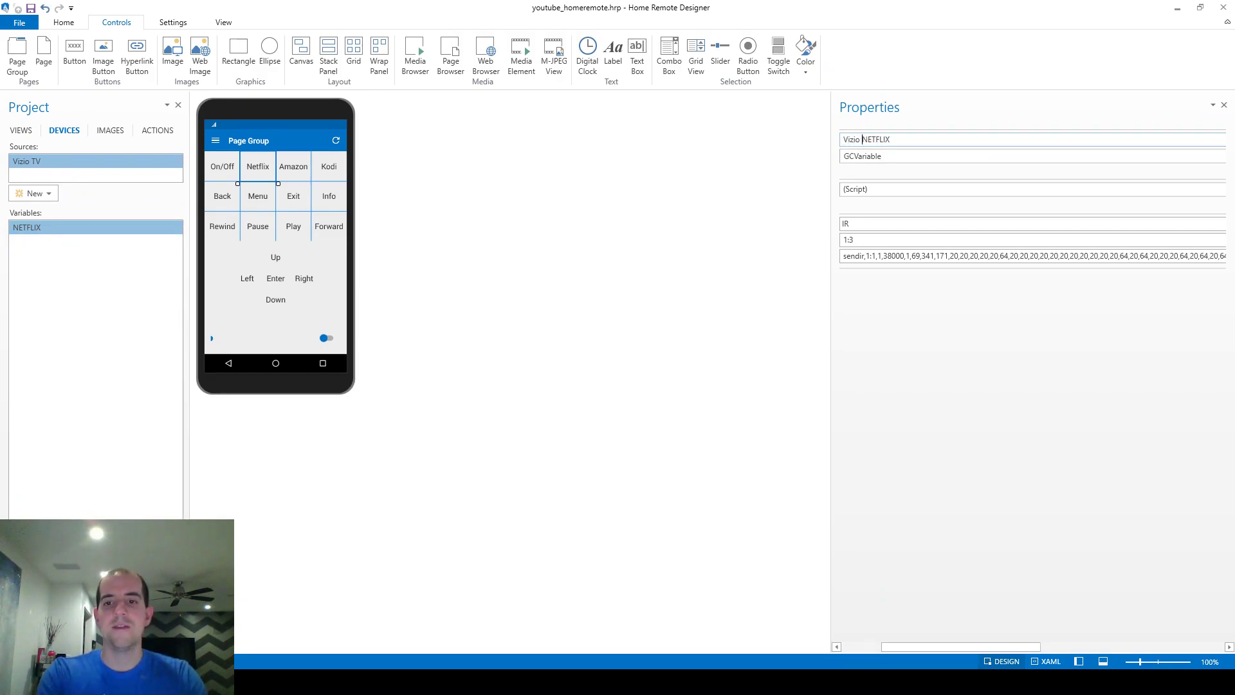
type("TV ")
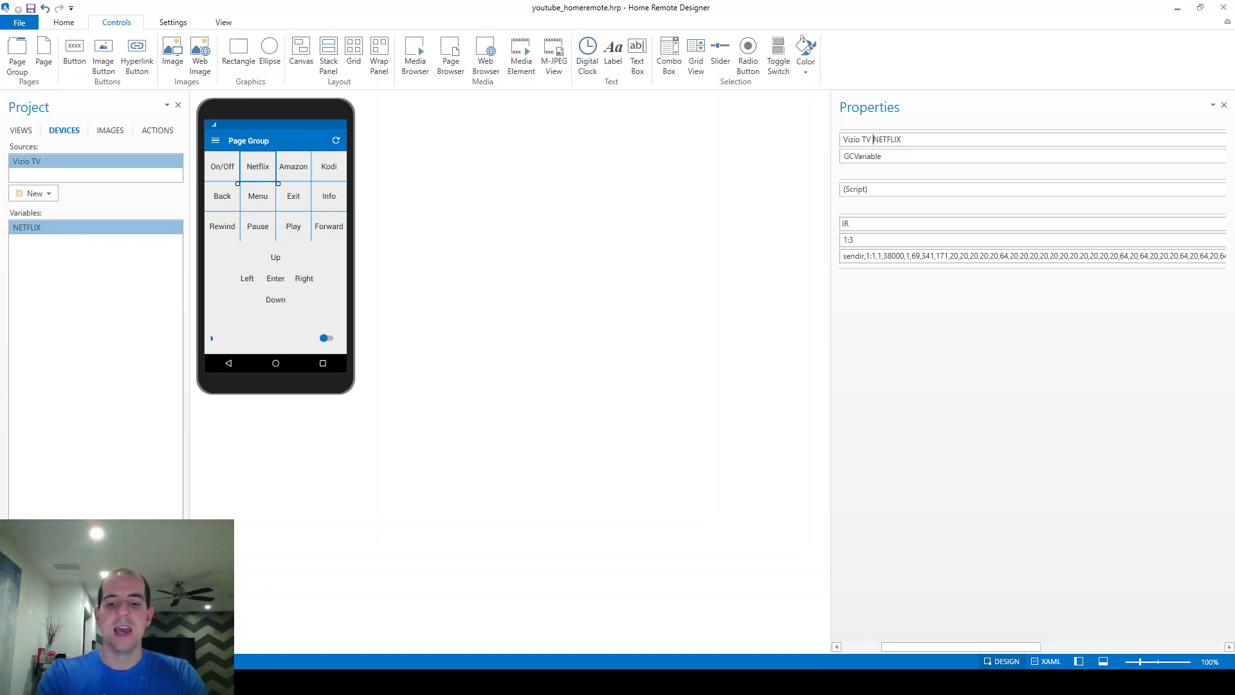
type("-")
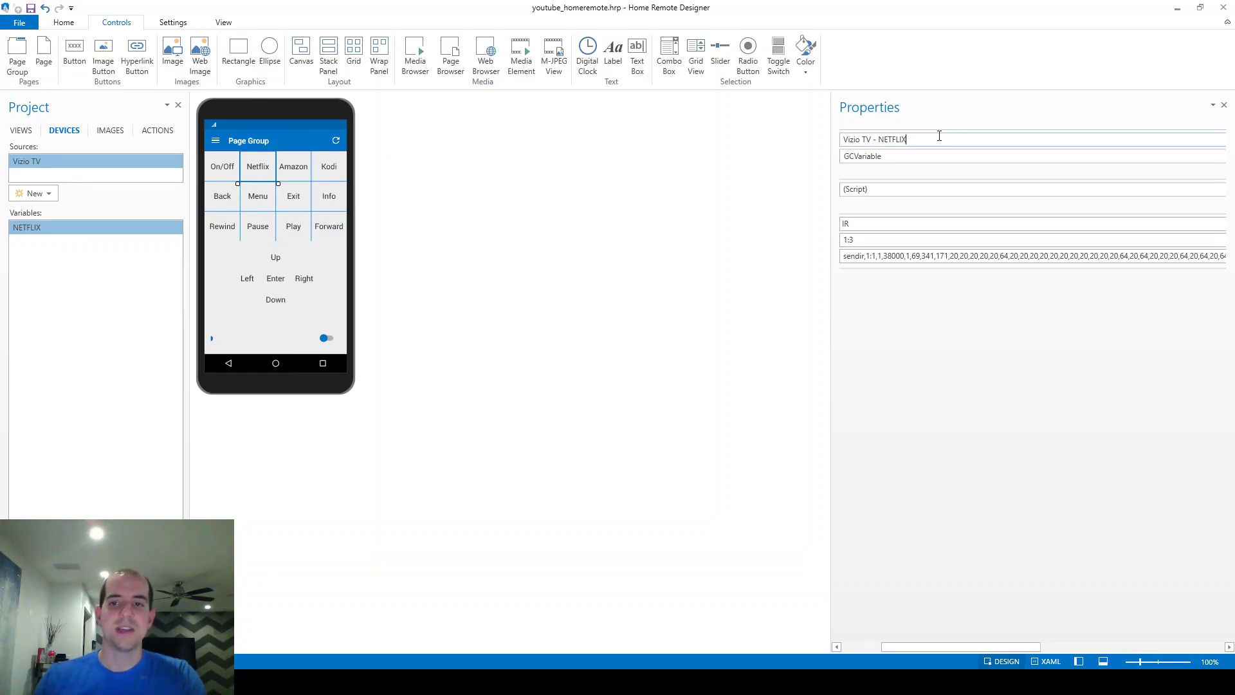
left_click(88, 226)
Set the Netflix button's StateVariable to 'Vizio TV - NETFLIX' from the Outline.
left_click(31, 131)
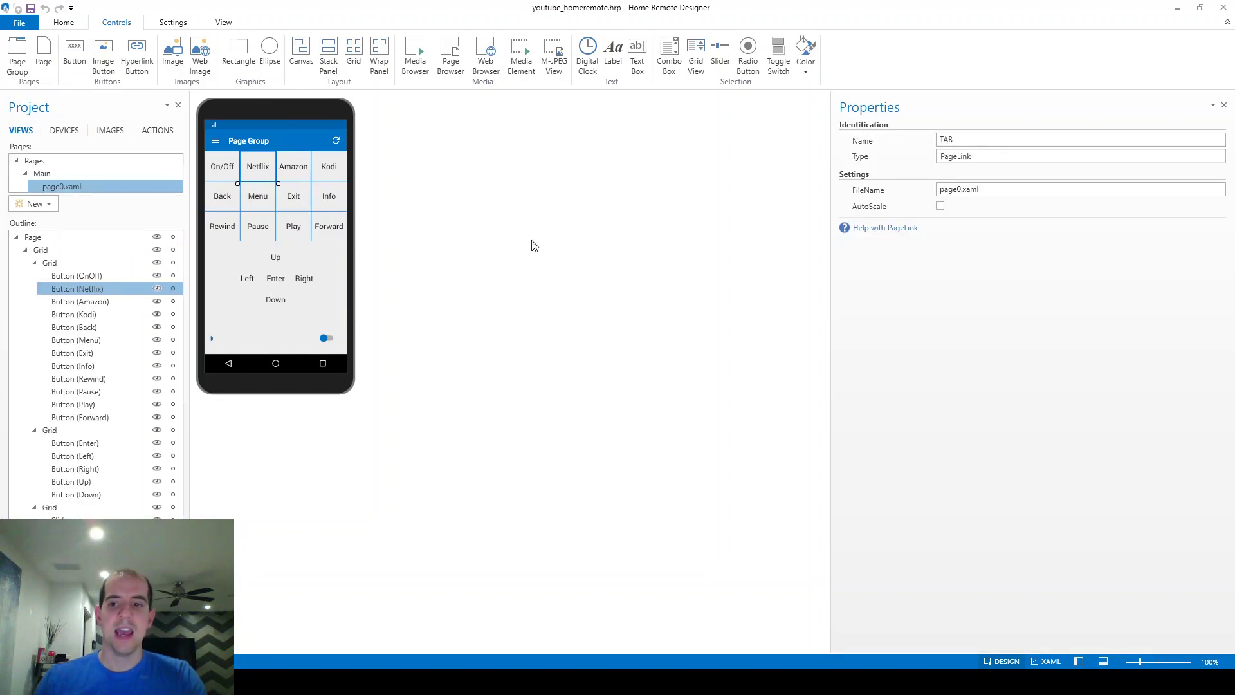
left_click(111, 289)
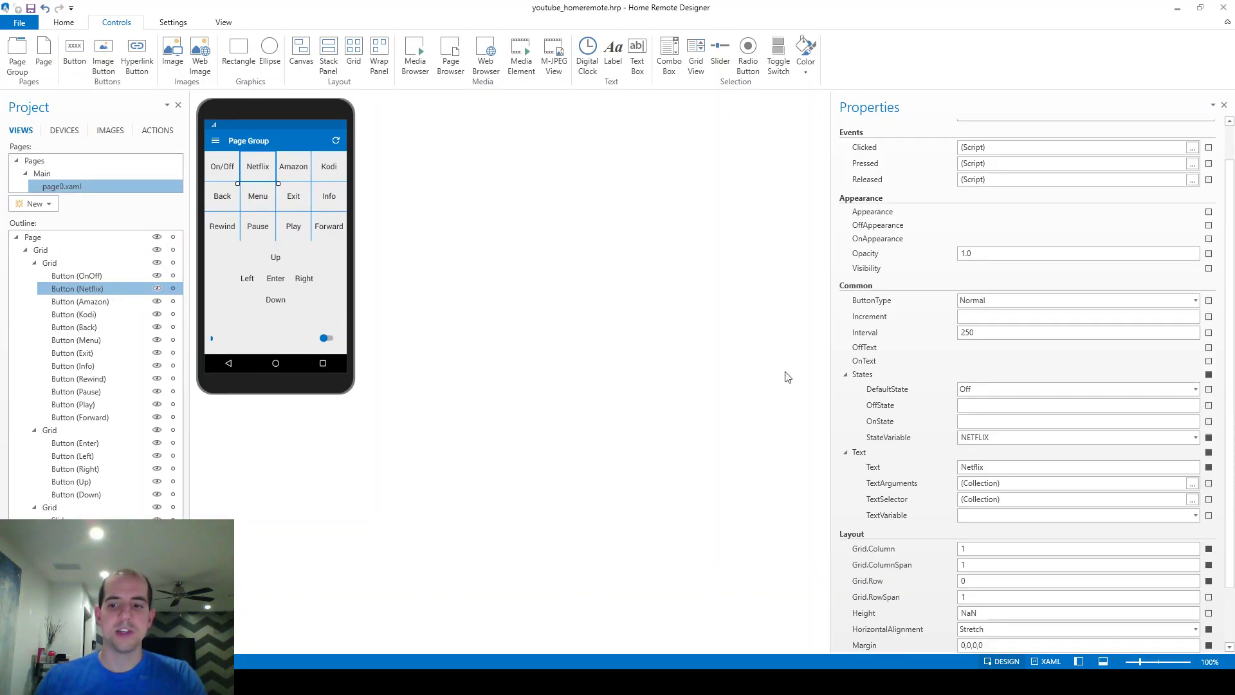
left_click(1195, 438)
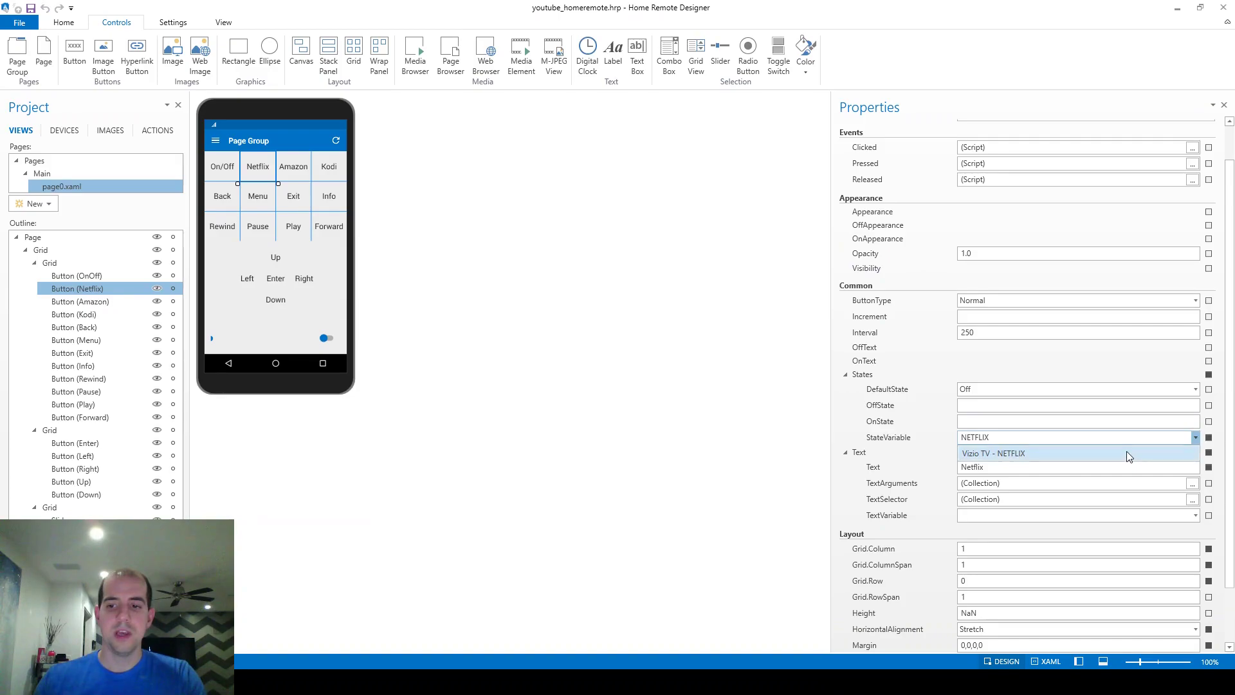
left_click(1127, 454)
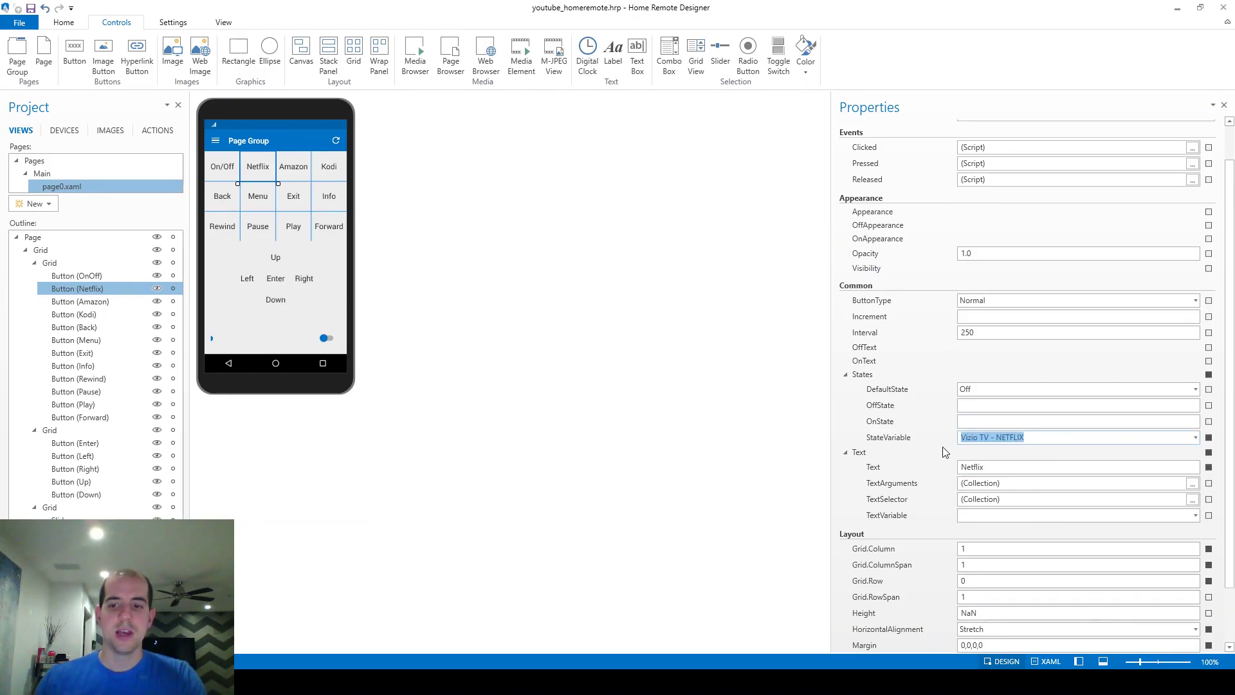
Check the full 'Vizio TV - NETFLIX' name in the StateVariable field and save the project.
left_click(1042, 437)
left_click_drag(1042, 438, 963, 450)
left_click(1040, 437)
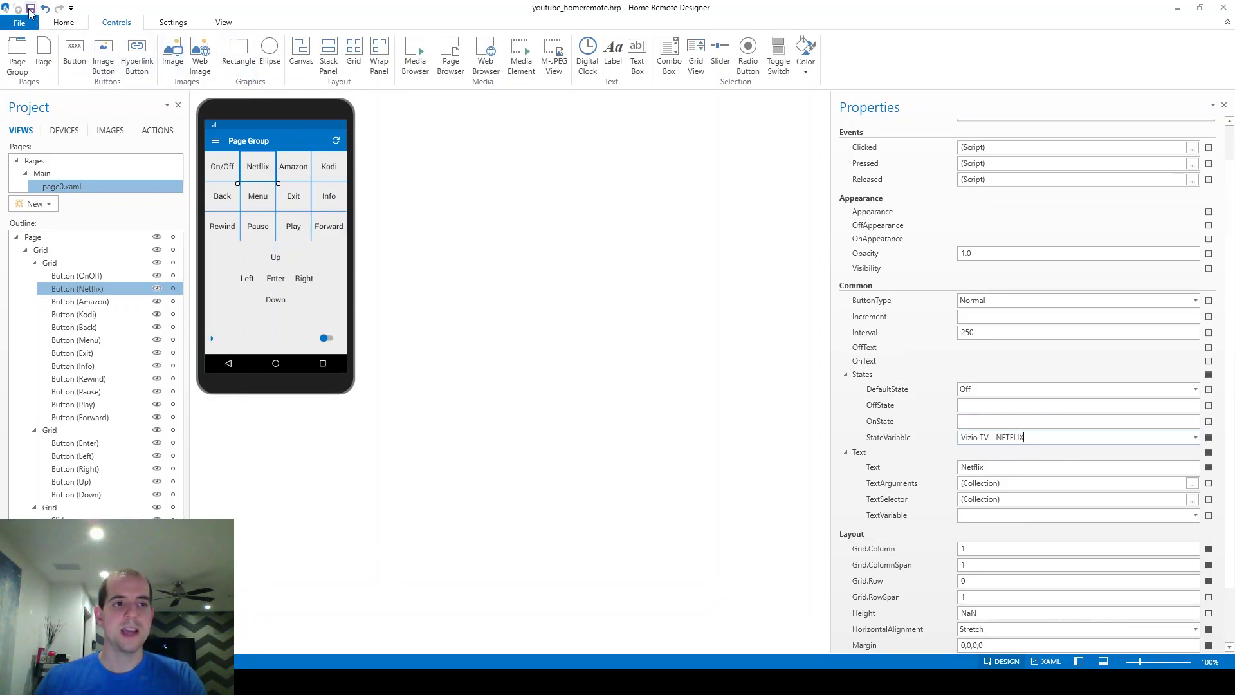
left_click(30, 10)
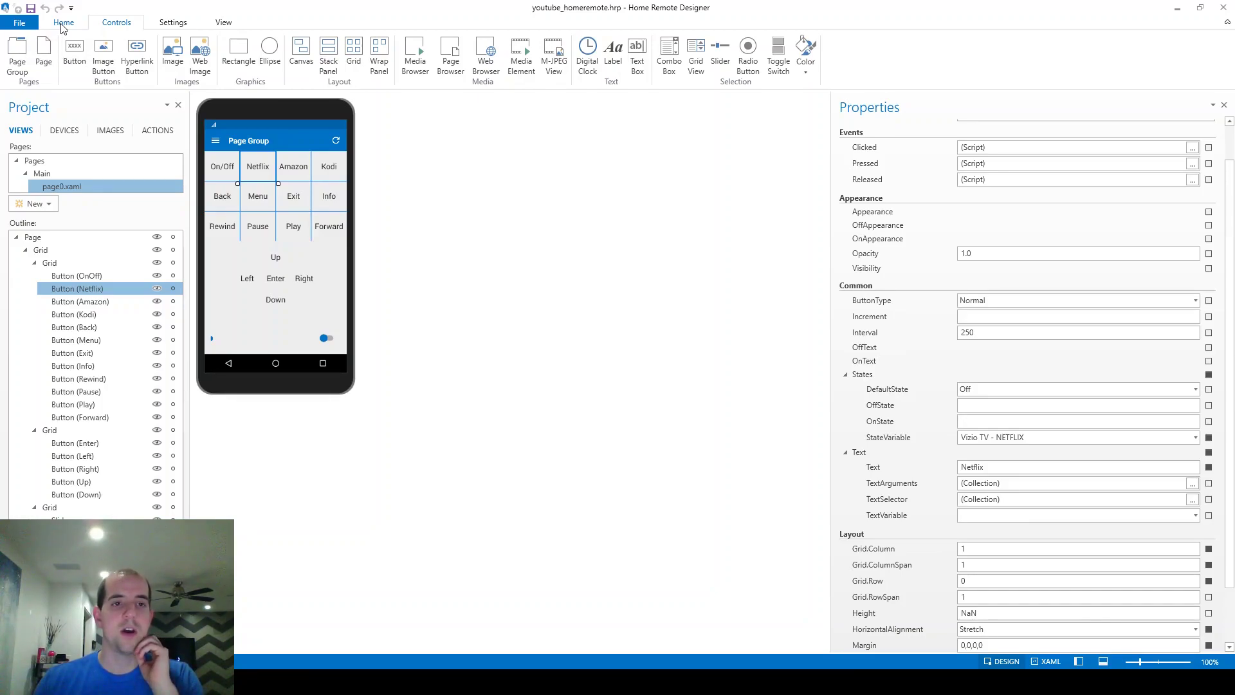
Launch the remote in the built-in simulator with Start on the Home ribbon.
left_click(63, 24)
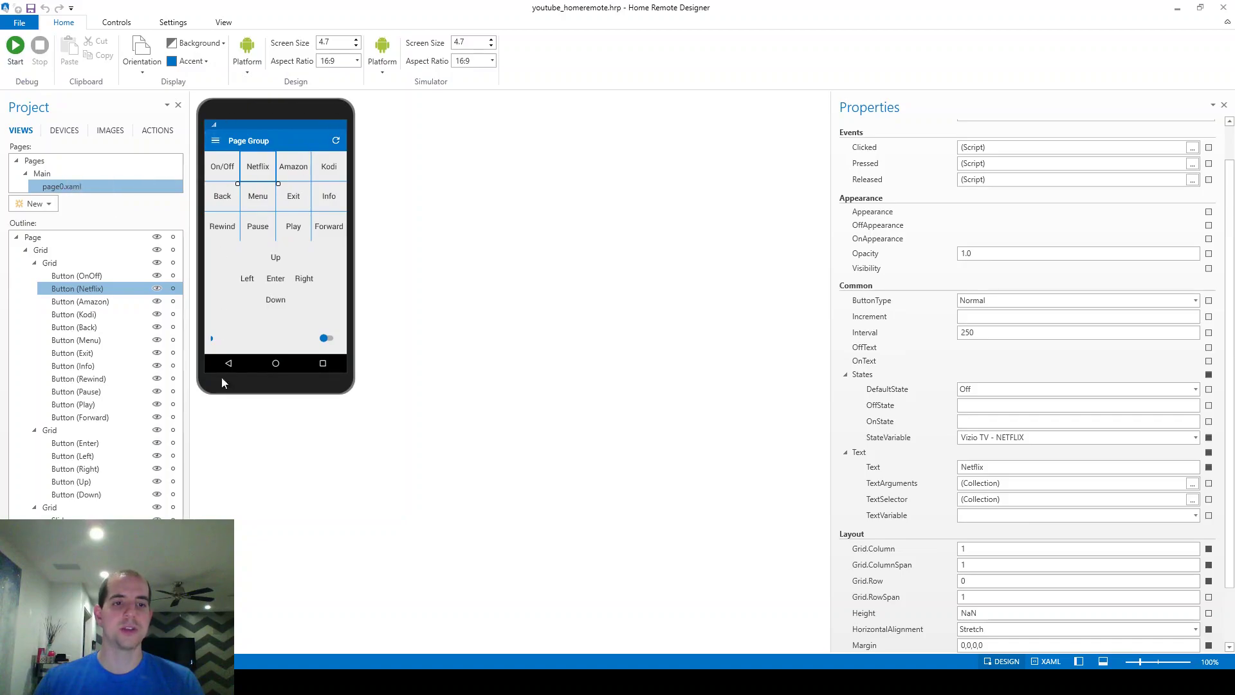
left_click(14, 52)
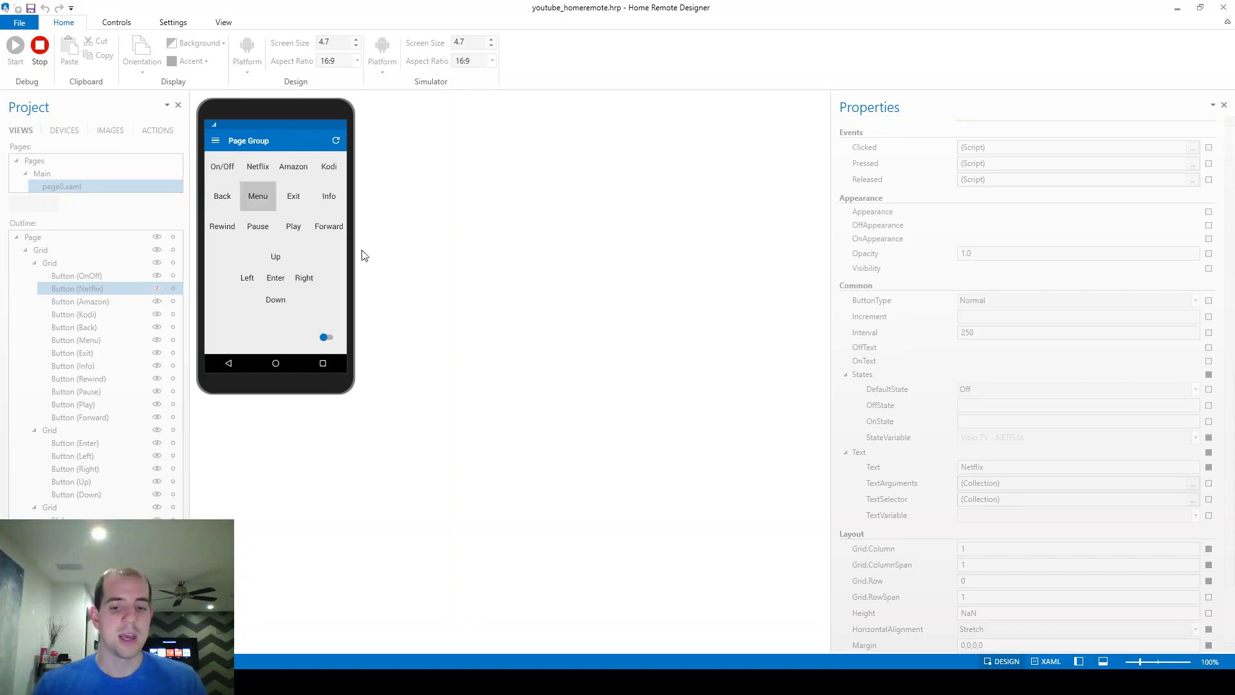
In the Control Tower IR Database, pick the Vizio TV model 'Qwerty Keyboard Codes Only'.
key("alt+Tab")
left_click(196, 8)
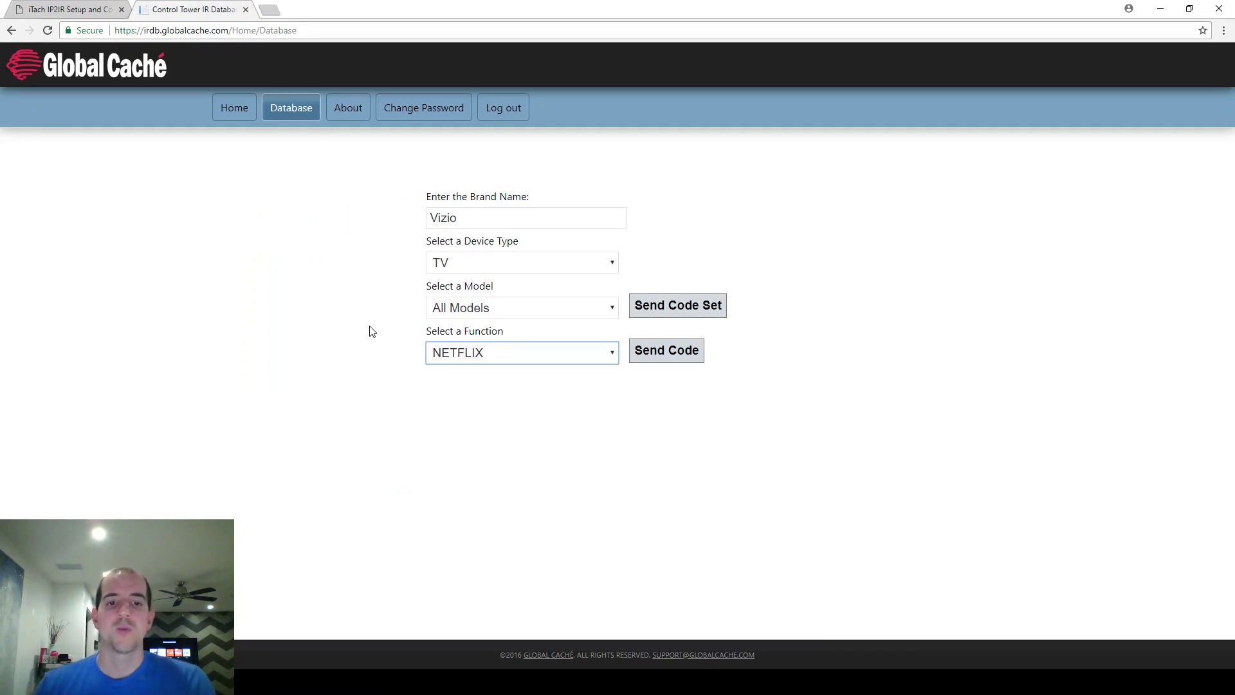
left_click(469, 270)
left_click(480, 308)
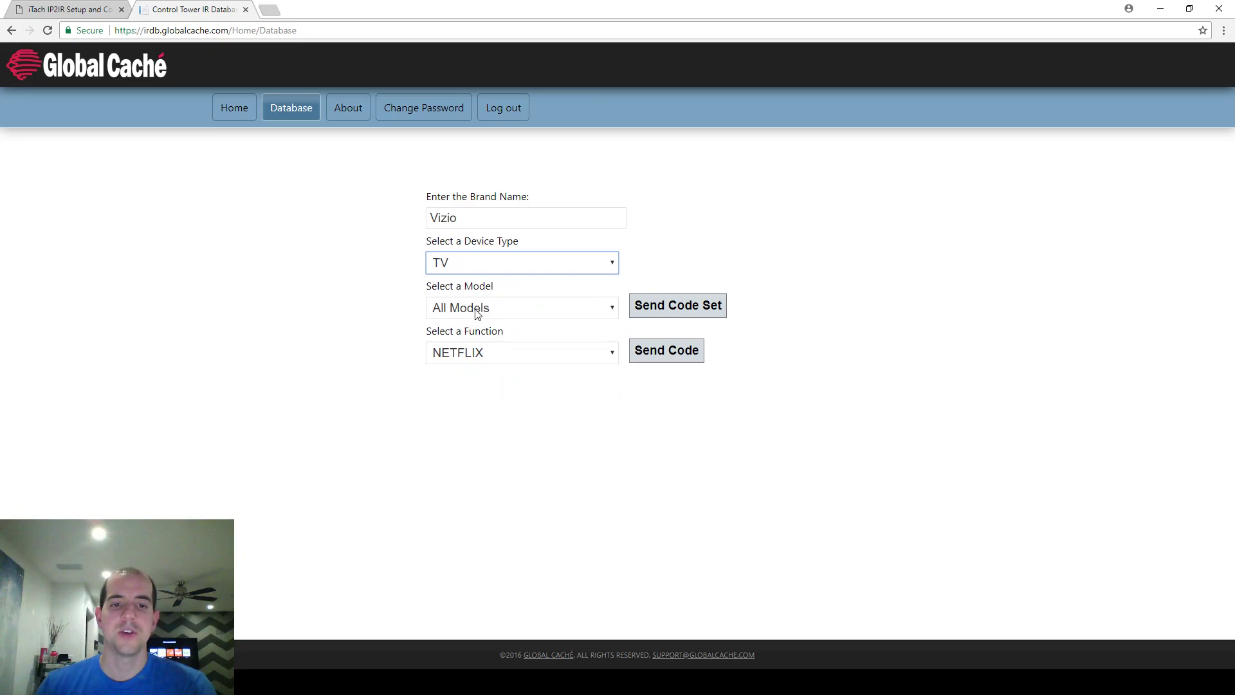
left_click(477, 313)
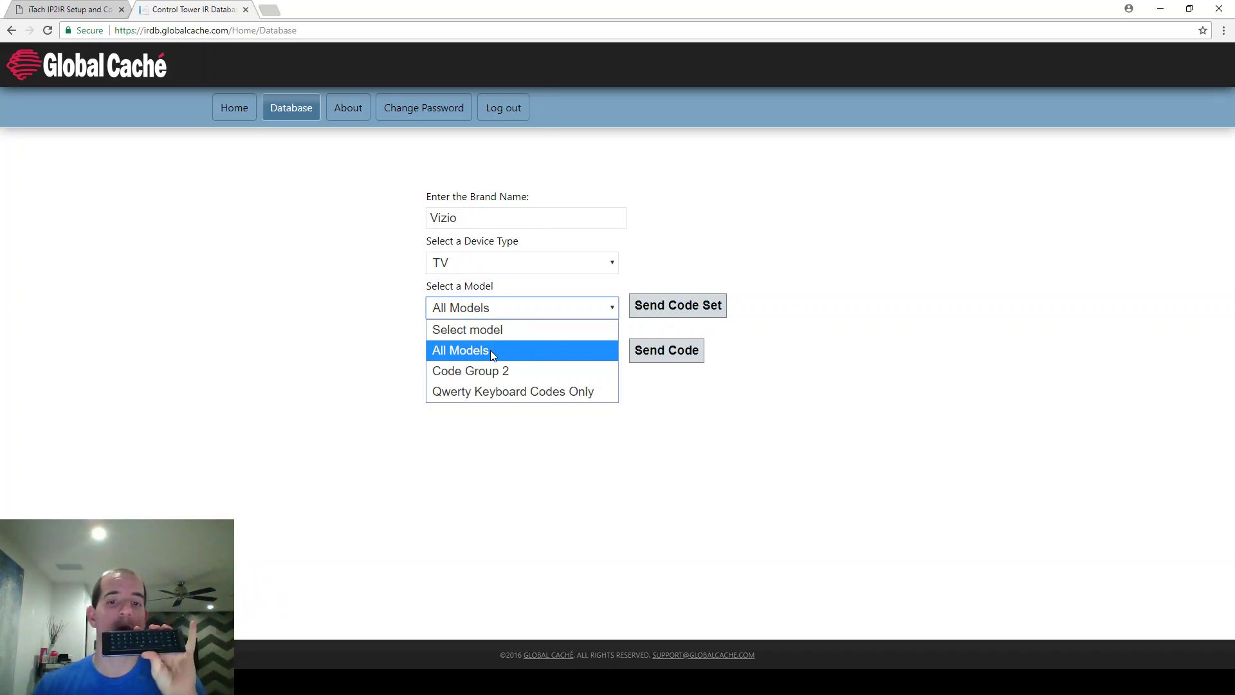
left_click(496, 392)
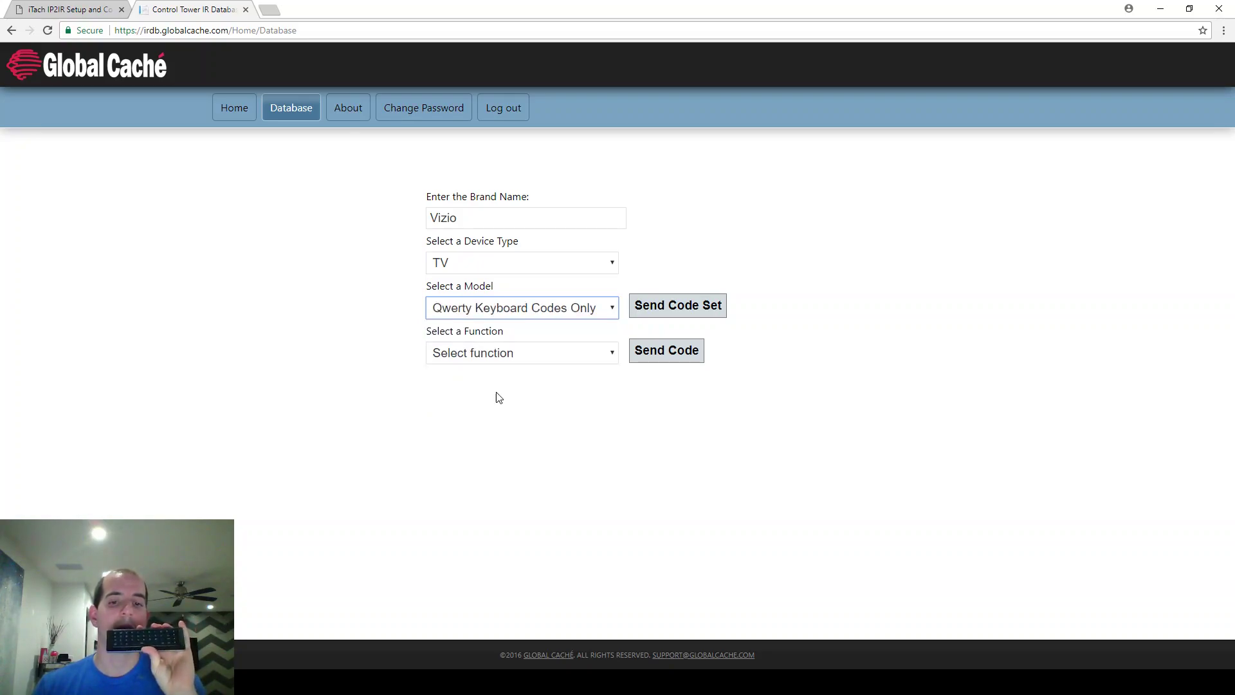
Review the iTach IP2IR setup page, then stop the simulator and select the StateVariable name.
left_click(74, 8)
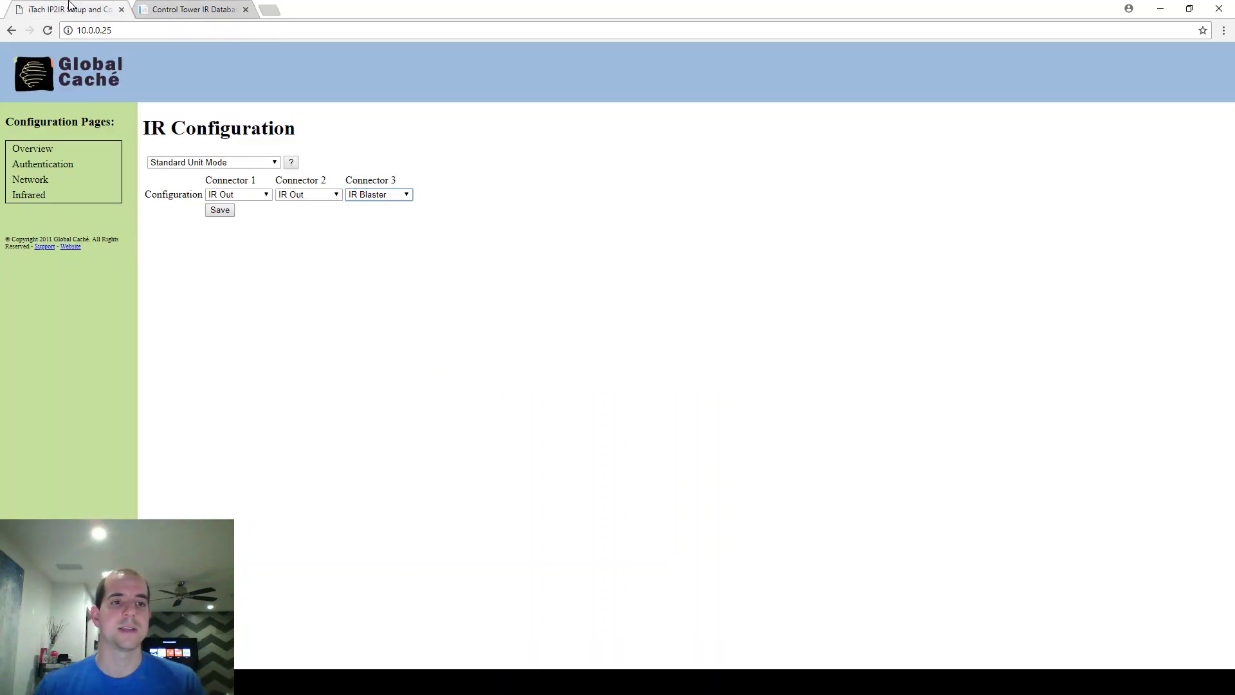
left_click(386, 681)
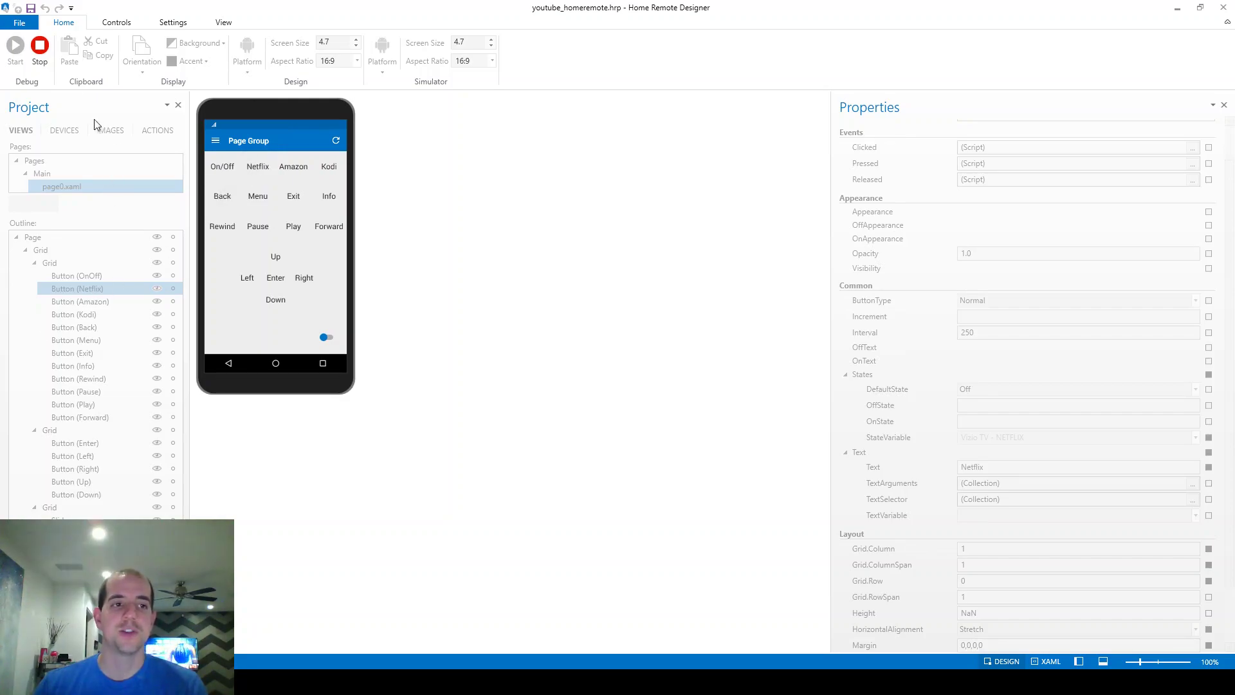
left_click(40, 45)
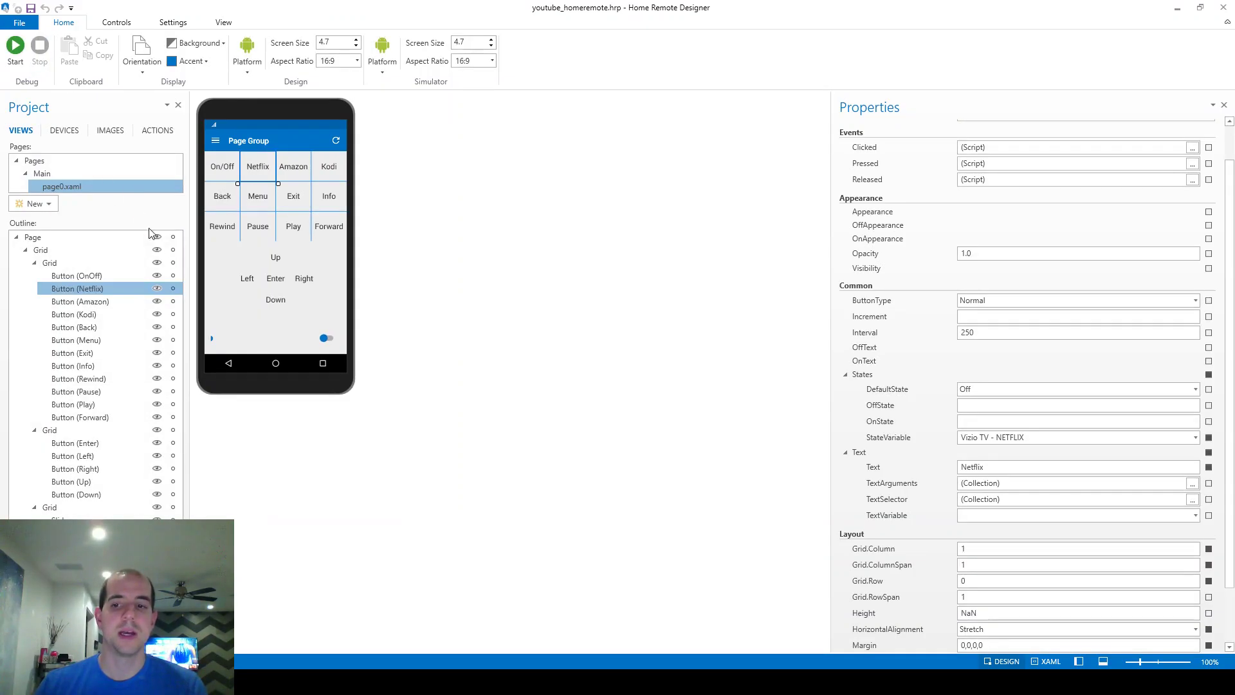
left_click(1035, 438)
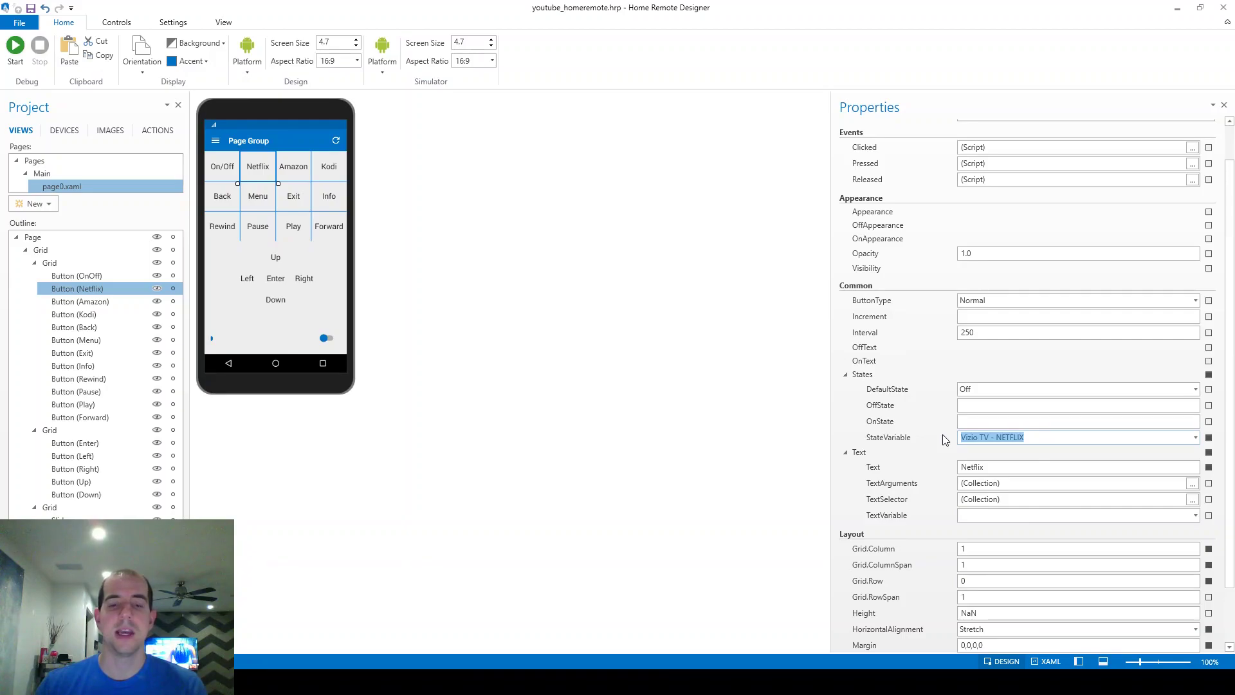